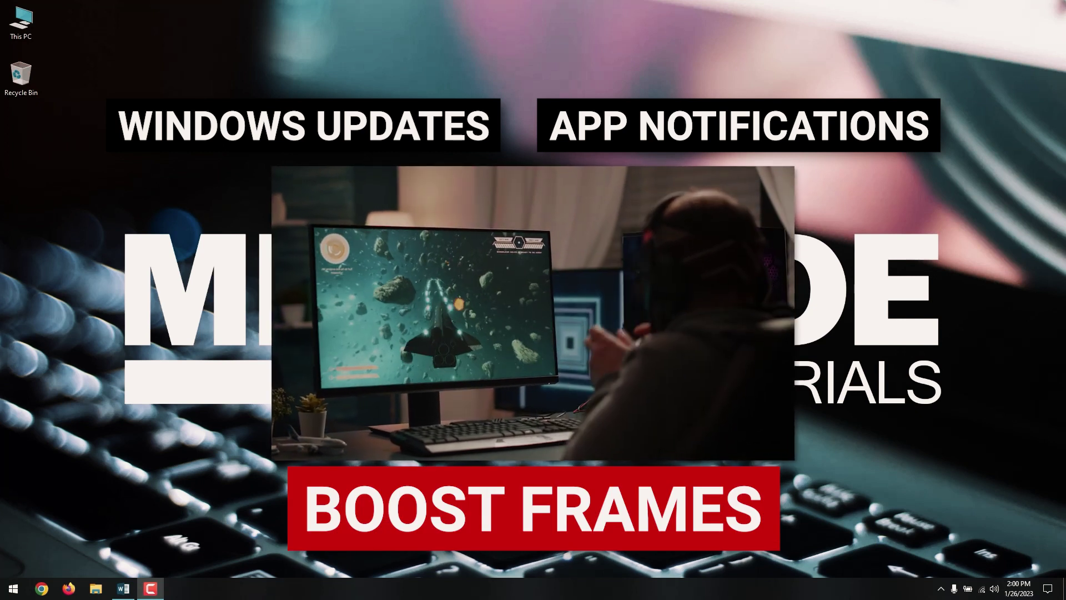
Find Game Mode by searching 'game mode' in Windows Settings and switch it on.
{"action": "key", "text": "super+i"}
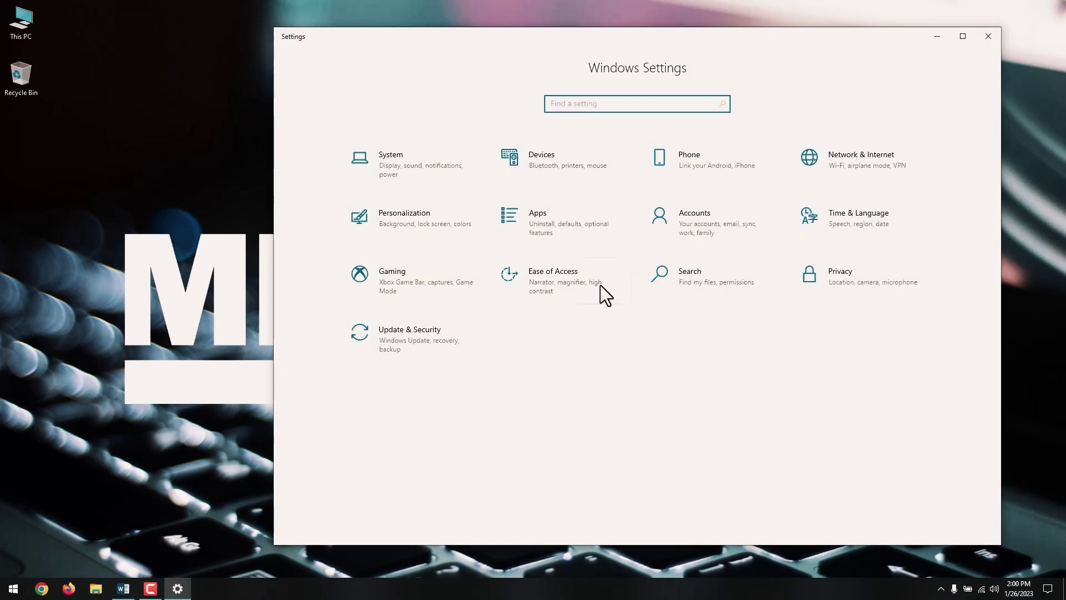
{"action": "left_click", "coordinate": [581, 109]}
{"action": "type", "text": "g"}
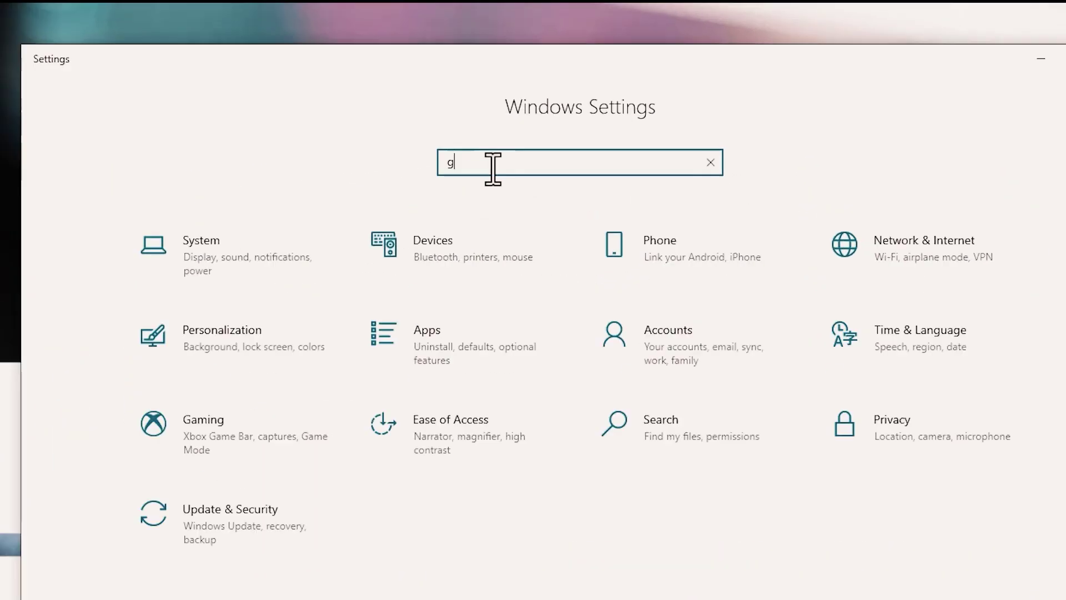
{"action": "type", "text": "ame mode"}
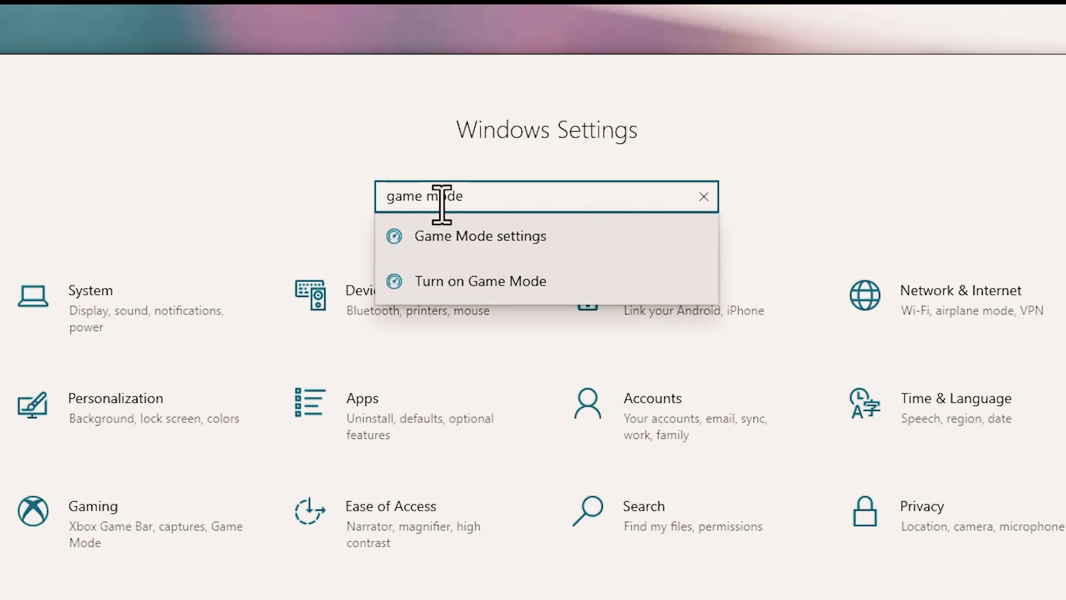
{"action": "left_click", "coordinate": [460, 233]}
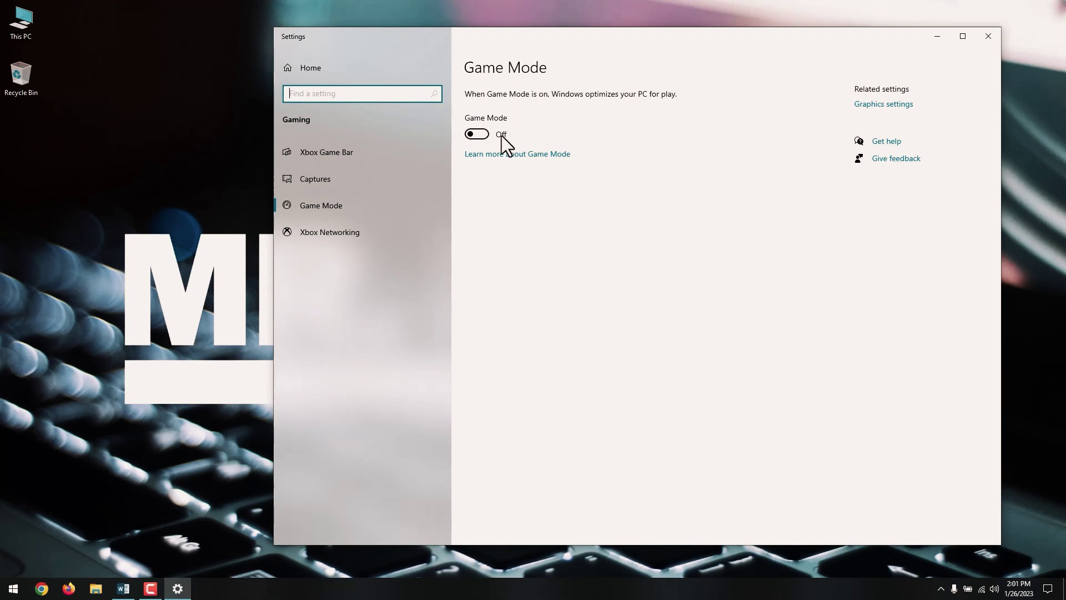
{"action": "left_click", "coordinate": [484, 135]}
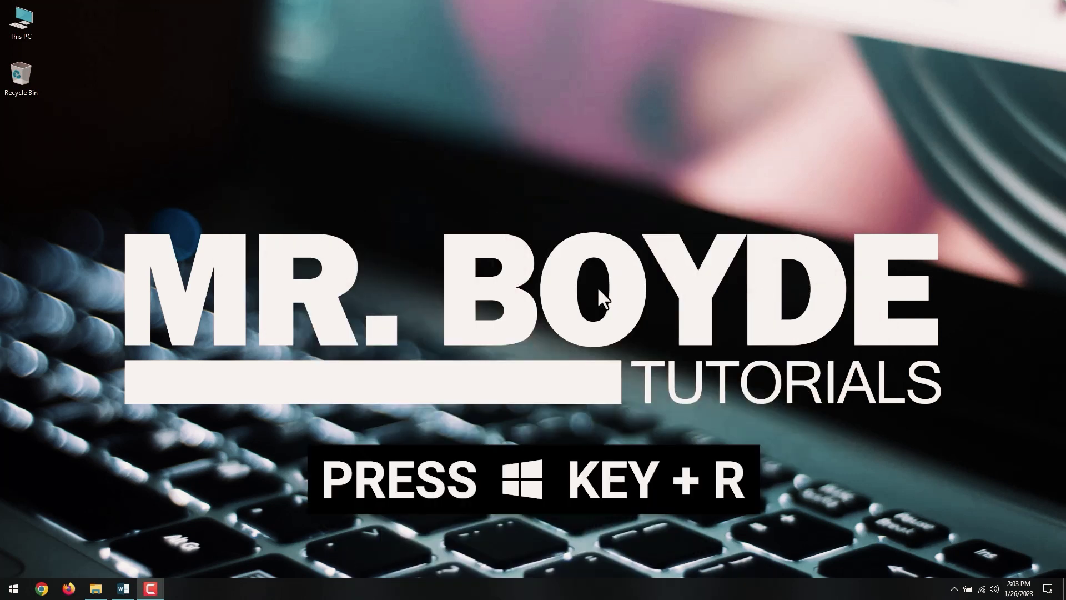
Open the Run box with Win+R and enter services.msc.
{"action": "key", "text": "super+r"}
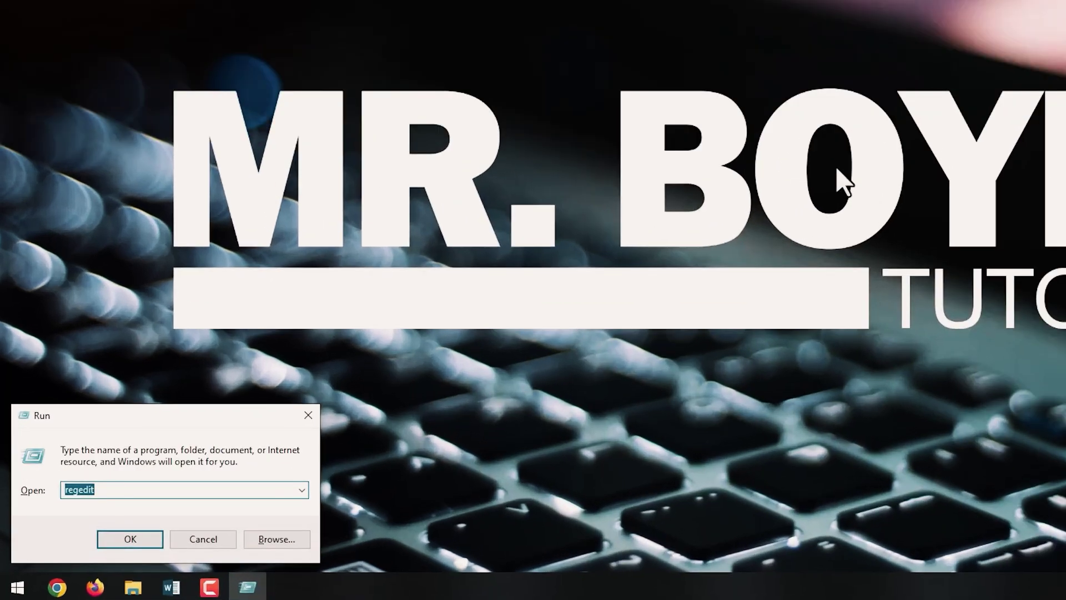
{"action": "type", "text": "servic"}
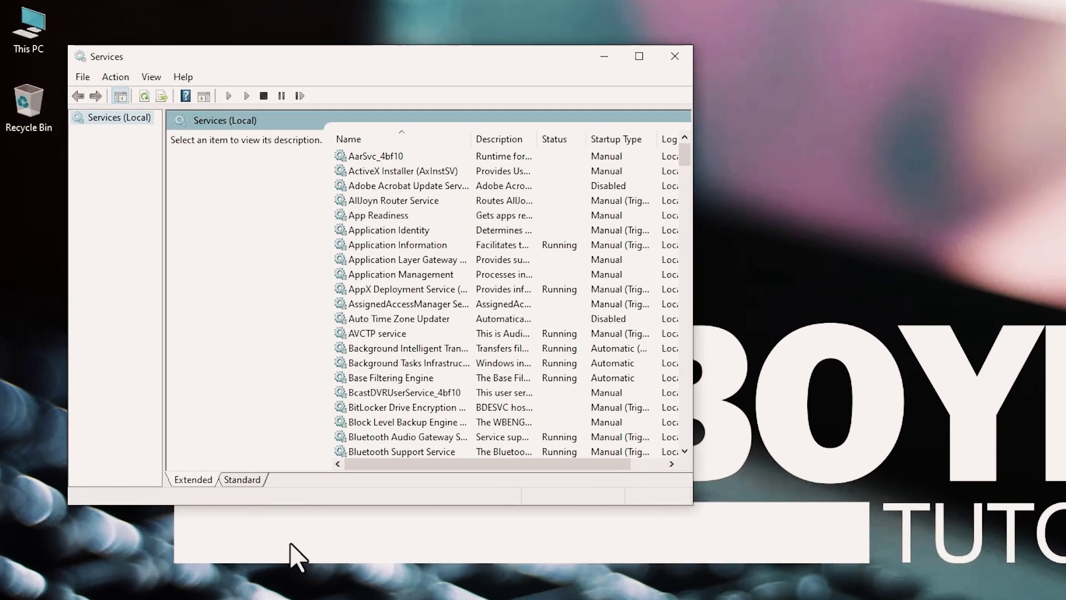
Scroll down the services list and select the SysMain service.
{"action": "left_click", "coordinate": [264, 261]}
{"action": "left_click", "coordinate": [369, 362]}
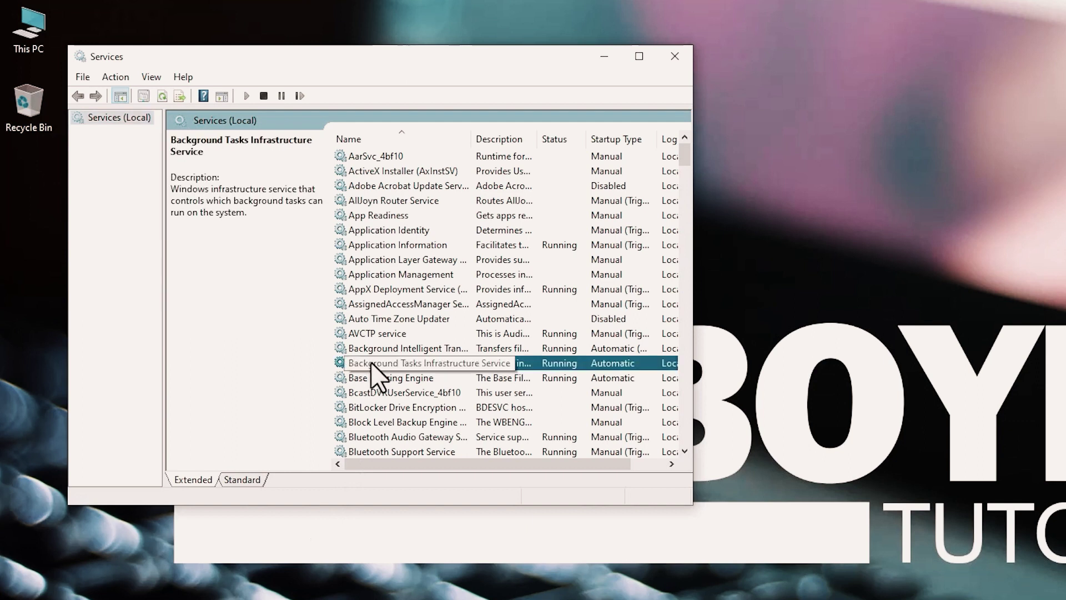
{"action": "scroll", "coordinate": [371, 362], "scroll_direction": "down", "scroll_amount": 7}
{"action": "scroll", "coordinate": [373, 363], "scroll_direction": "down", "scroll_amount": 20}
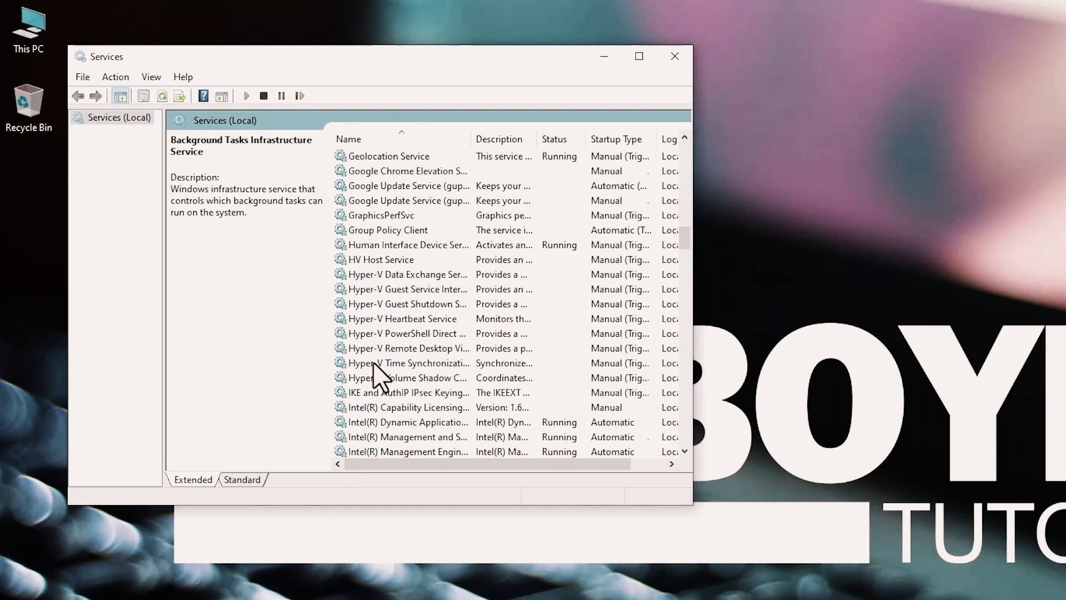
{"action": "scroll", "coordinate": [371, 362], "scroll_direction": "down", "scroll_amount": 20}
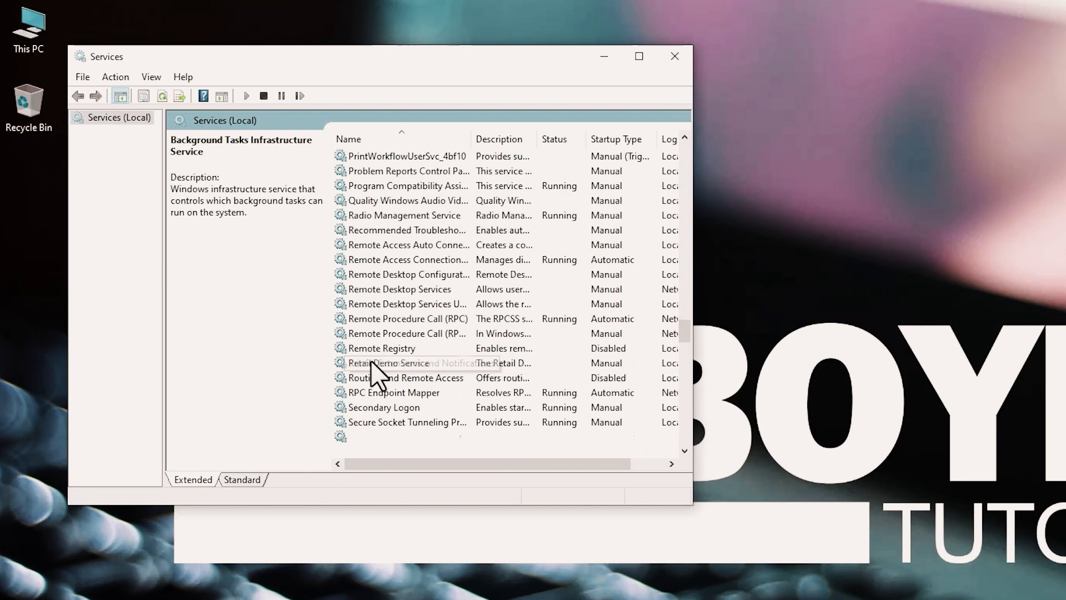
{"action": "scroll", "coordinate": [374, 362], "scroll_direction": "down", "scroll_amount": 5}
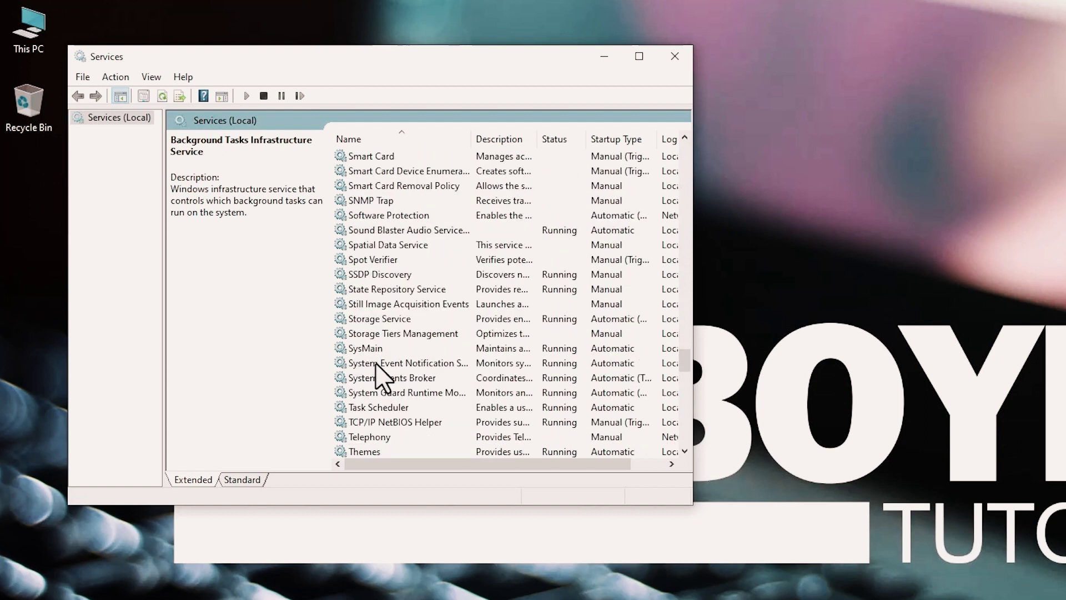
{"action": "left_click", "coordinate": [380, 349]}
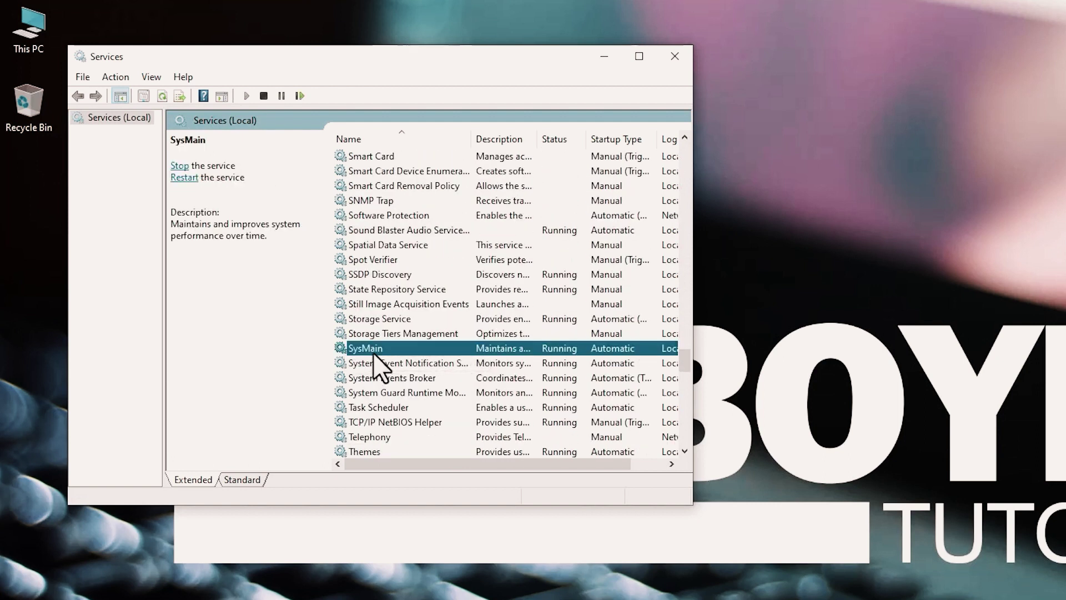
Set SysMain's startup type to Disabled in its Properties, apply, and confirm with OK.
{"action": "right_click", "coordinate": [382, 348]}
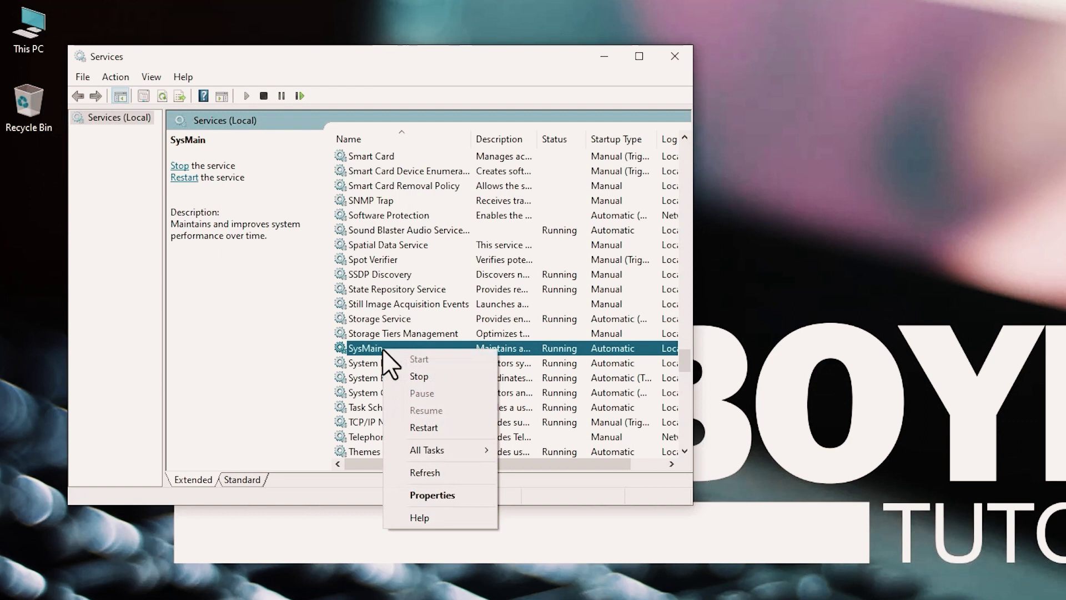
{"action": "left_click", "coordinate": [427, 495]}
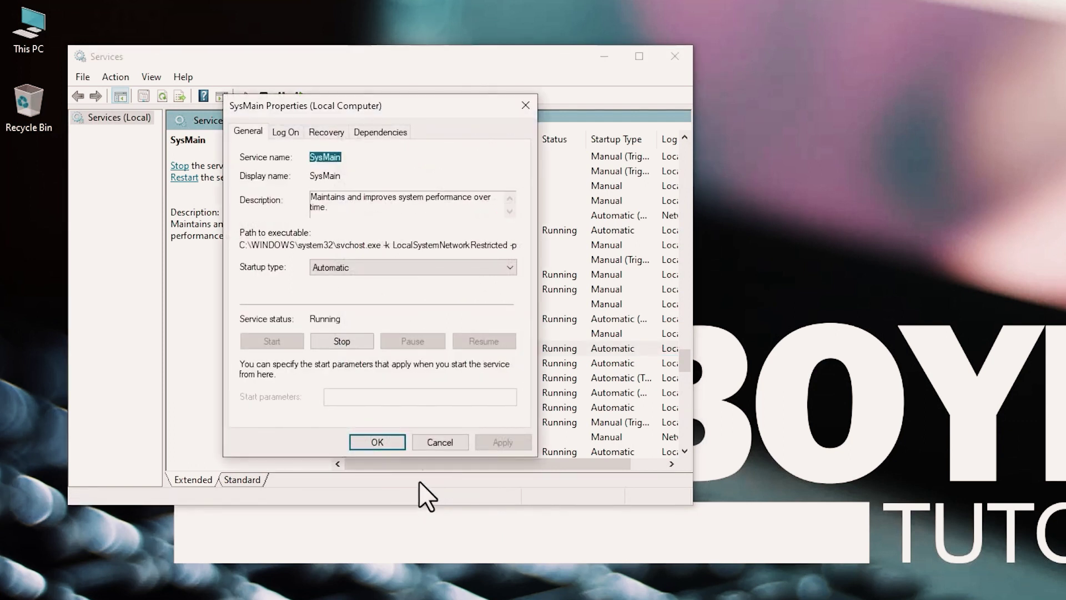
{"action": "left_click", "coordinate": [362, 269]}
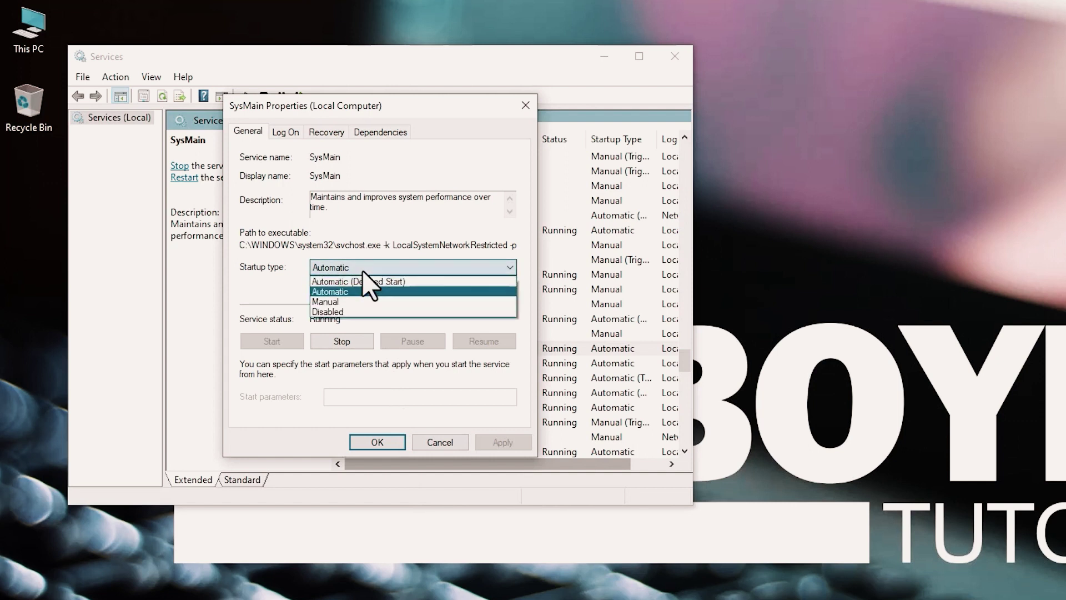
{"action": "left_click", "coordinate": [346, 311]}
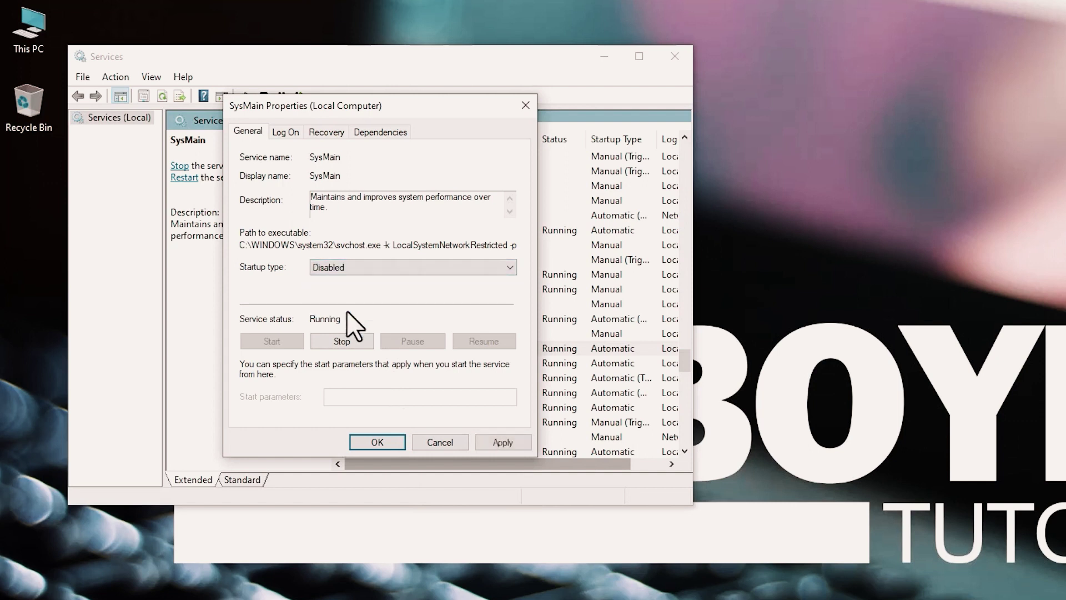
{"action": "left_click", "coordinate": [483, 439]}
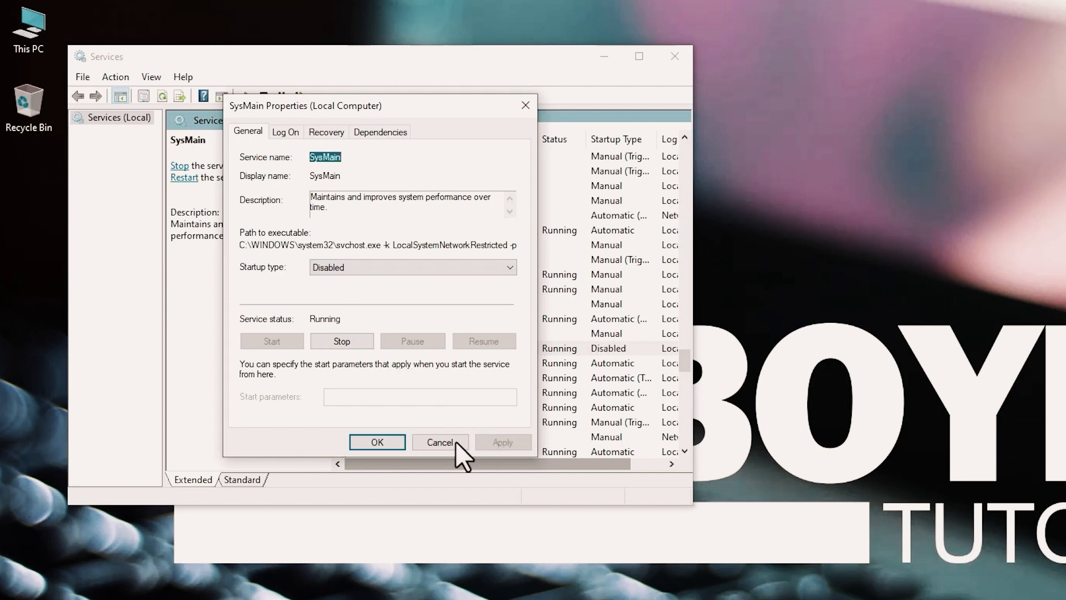
{"action": "left_click", "coordinate": [381, 442]}
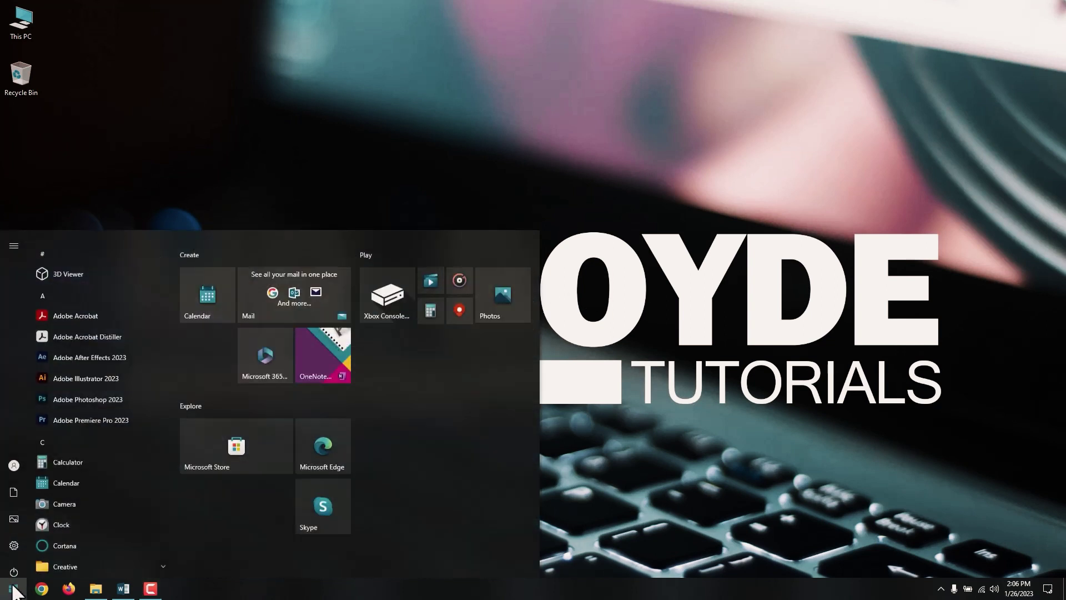
Turn off 'Get notifications from apps and other senders' under System > Notifications & actions.
{"action": "left_click", "coordinate": [11, 536]}
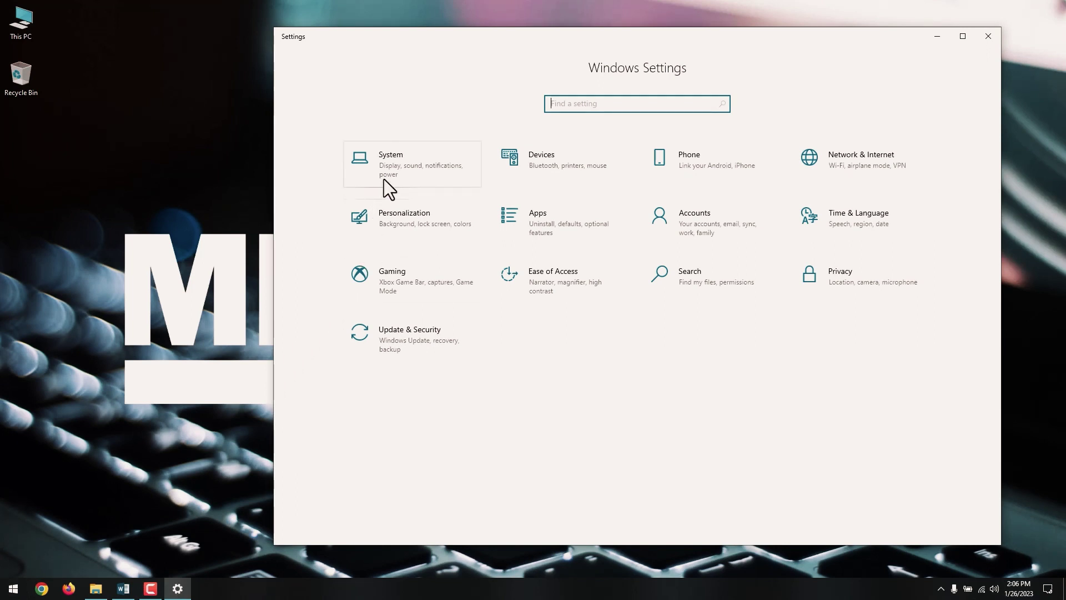
{"action": "left_click", "coordinate": [390, 168]}
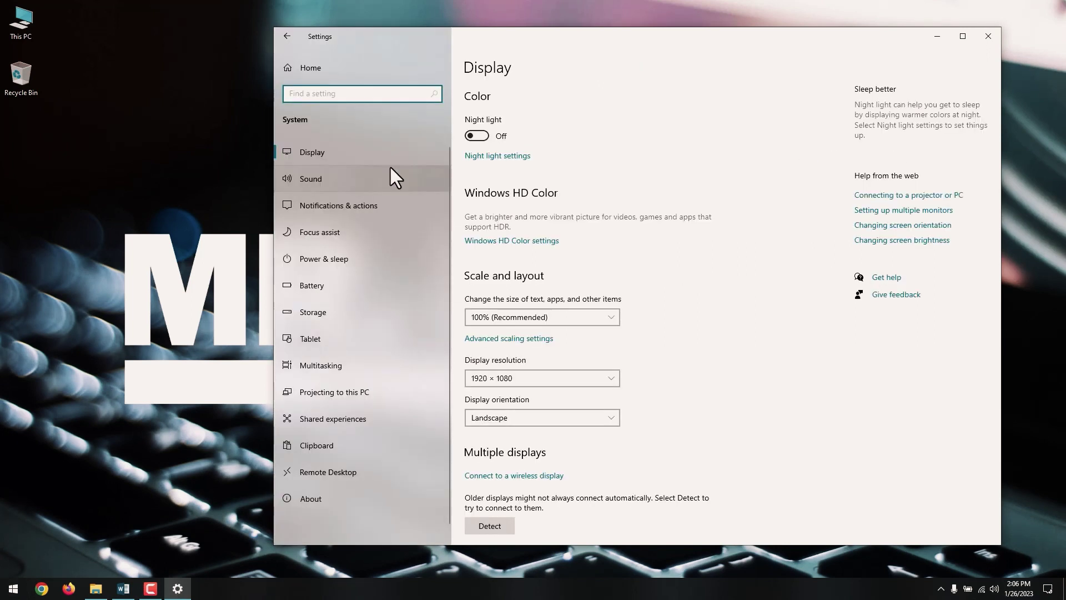
{"action": "left_click", "coordinate": [385, 205]}
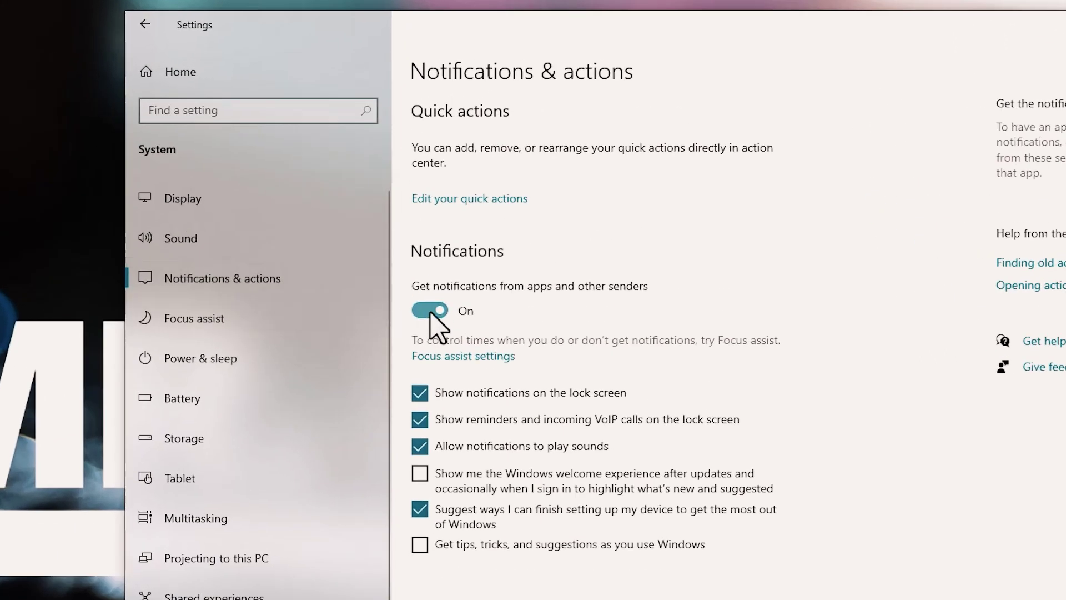
{"action": "left_click", "coordinate": [429, 311]}
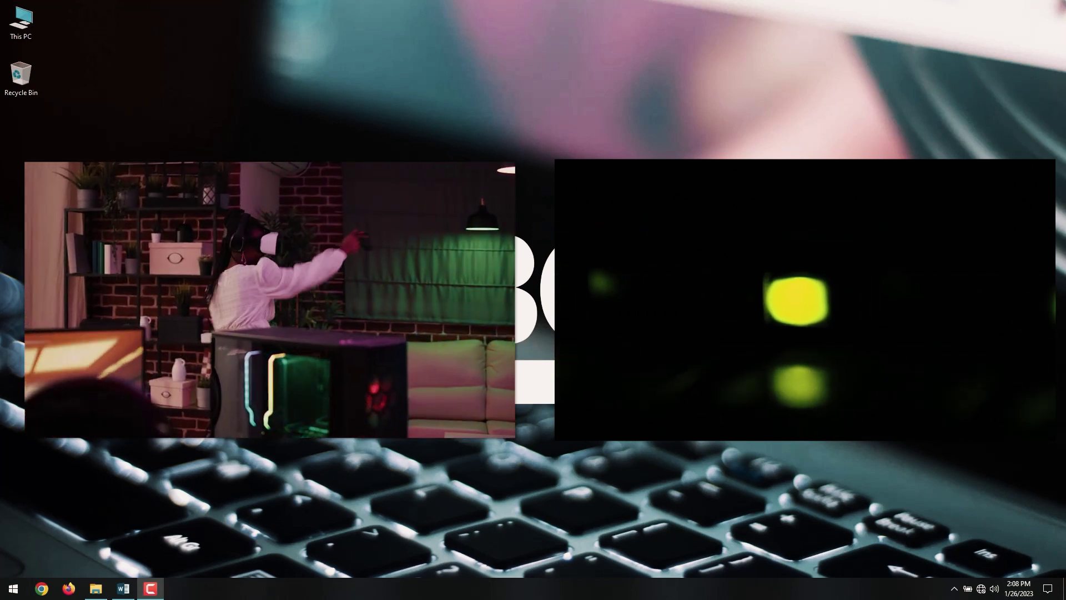
Reopen the Windows Settings home page with Win+I.
{"action": "key", "text": "super+i"}
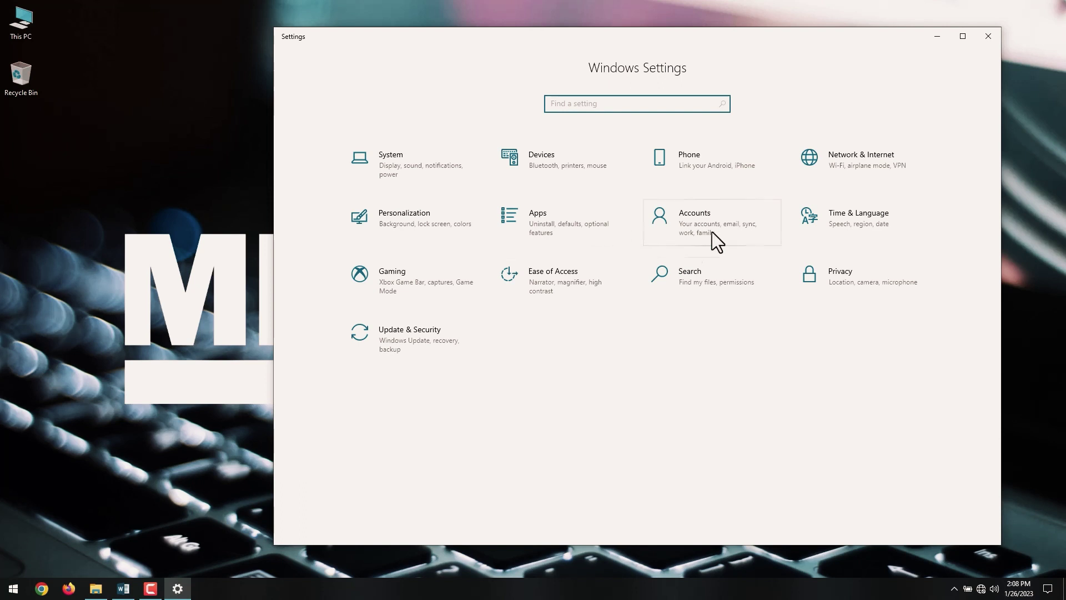
Review the Wi-Fi and Ethernet pages in Network & Internet, then bring up the Network Connections adapter list.
{"action": "left_click", "coordinate": [855, 168]}
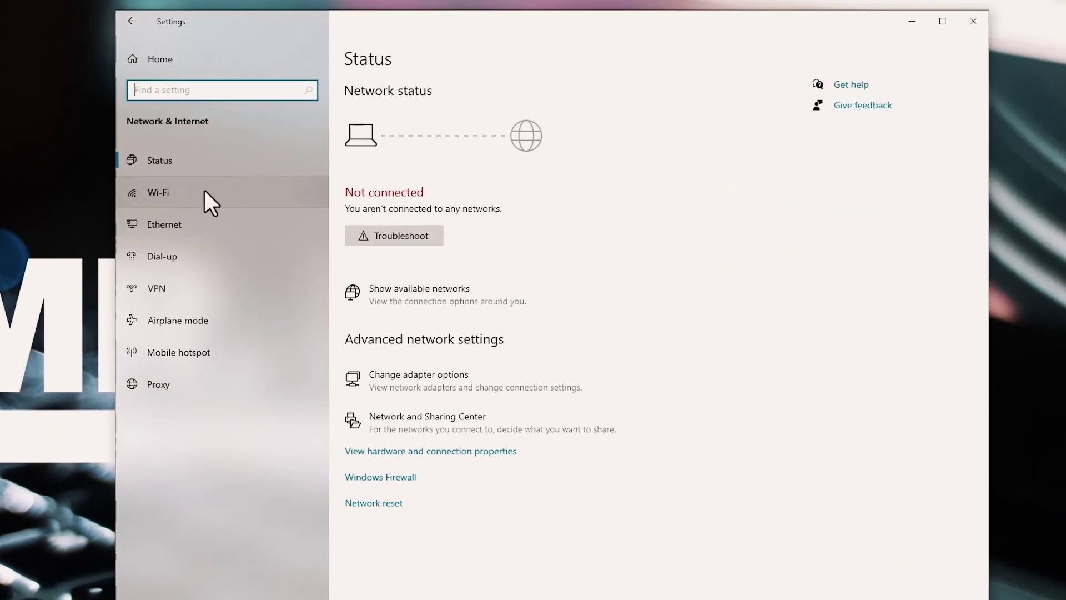
{"action": "left_click", "coordinate": [204, 192]}
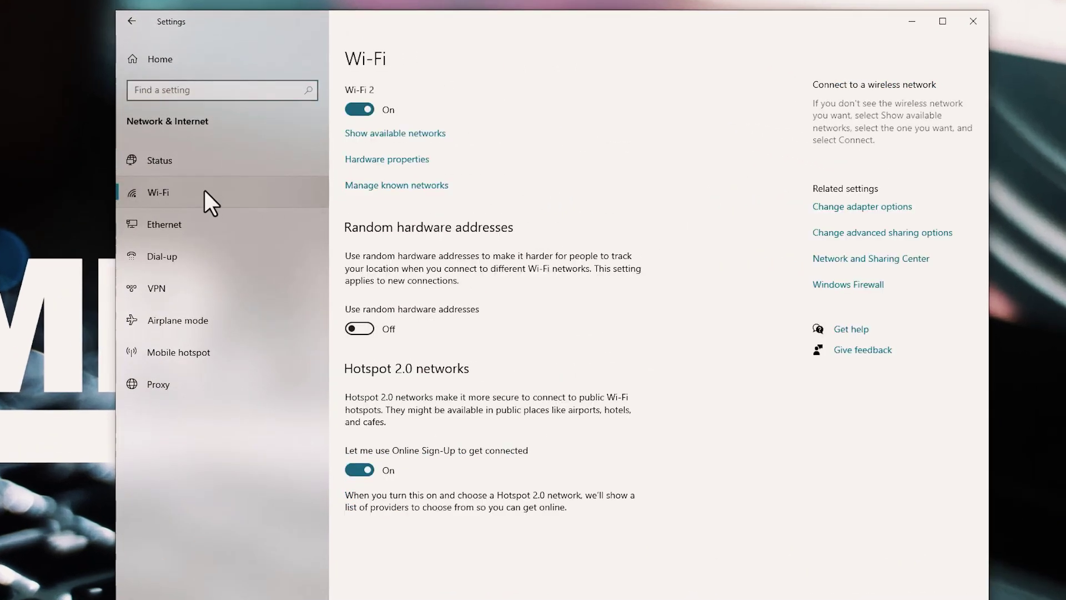
{"action": "left_click", "coordinate": [198, 223]}
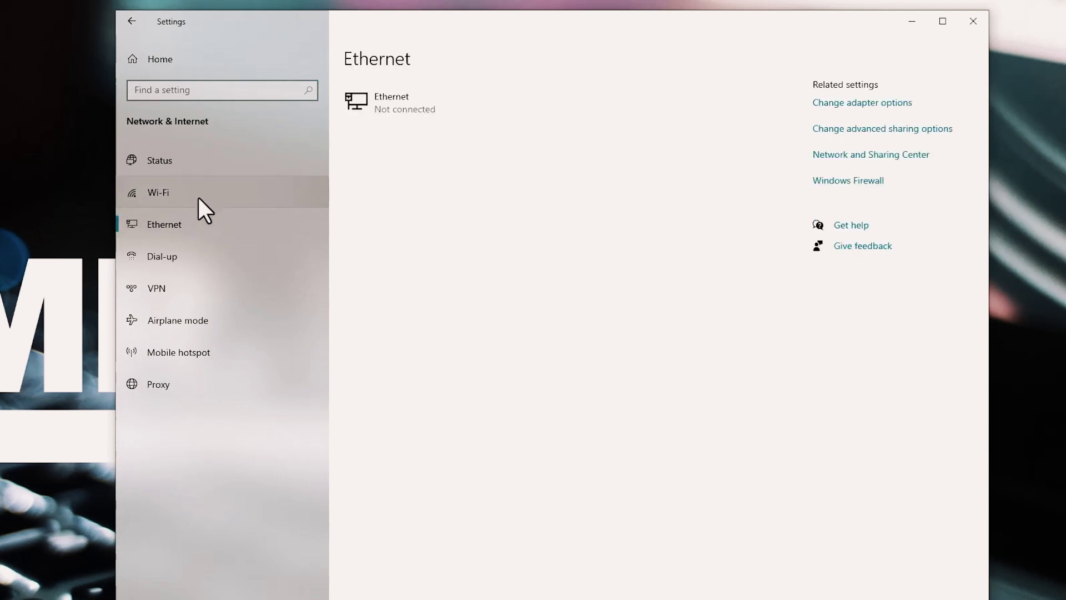
{"action": "left_click", "coordinate": [201, 205]}
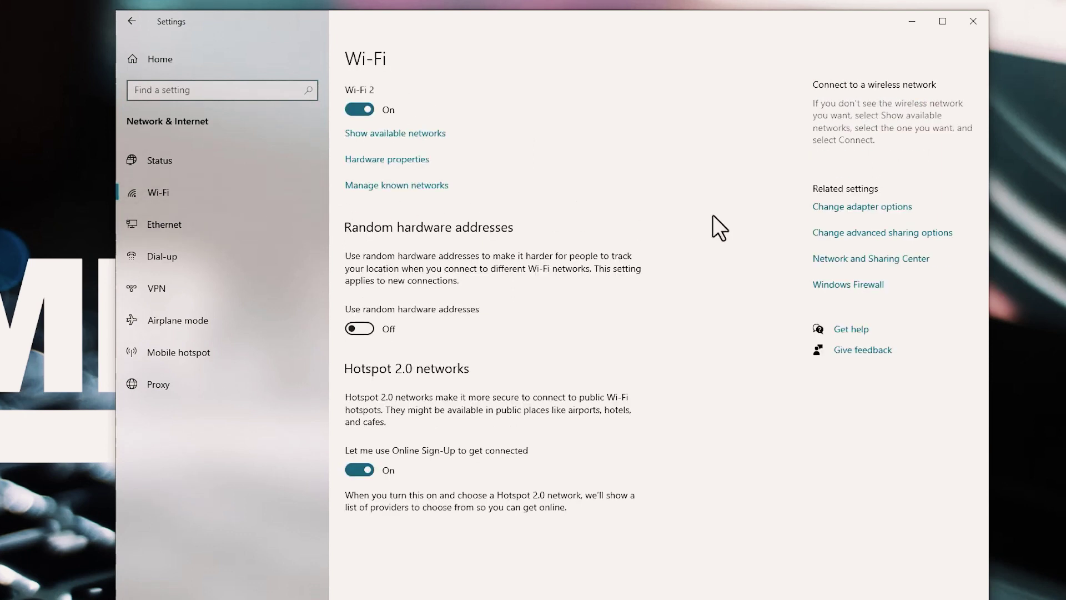
{"action": "left_click", "coordinate": [842, 211]}
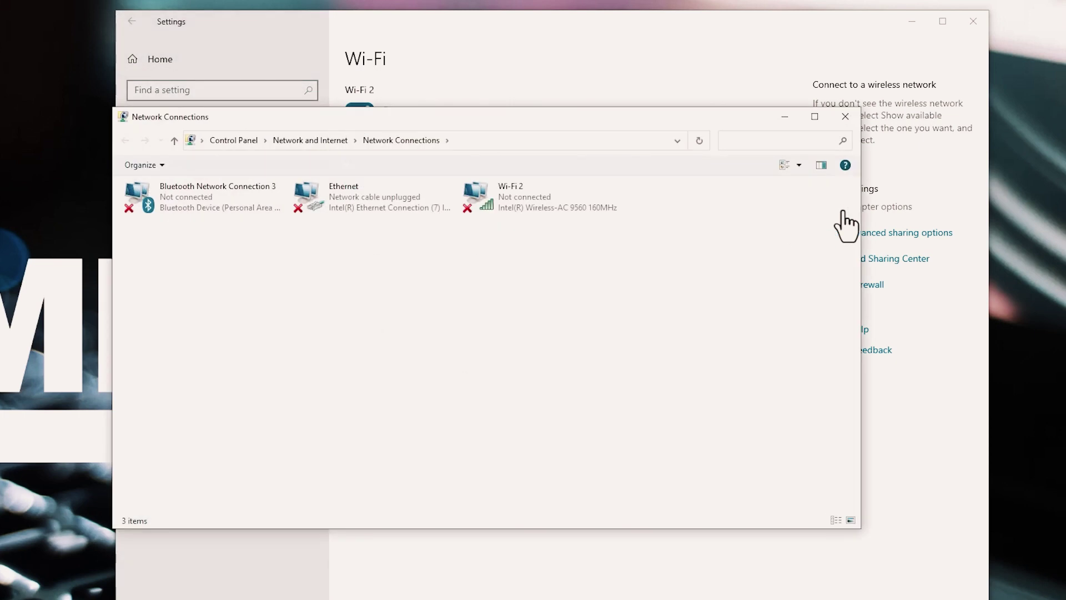
Open the Internet Protocol Version 4 (TCP/IPv4) properties of the Wi-Fi 2 adapter.
{"action": "right_click", "coordinate": [517, 204]}
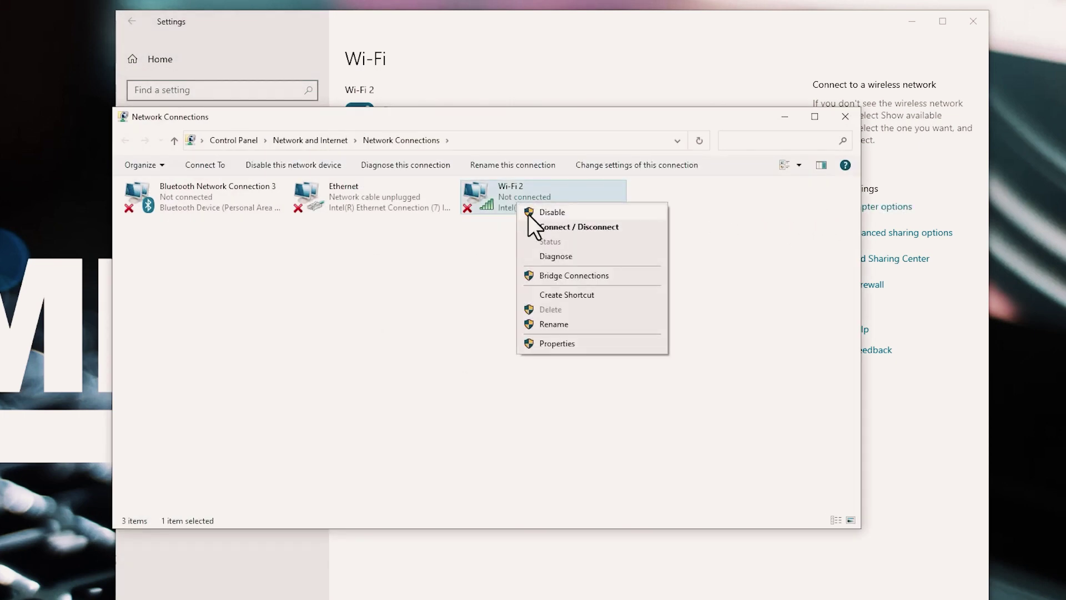
{"action": "left_click", "coordinate": [555, 344]}
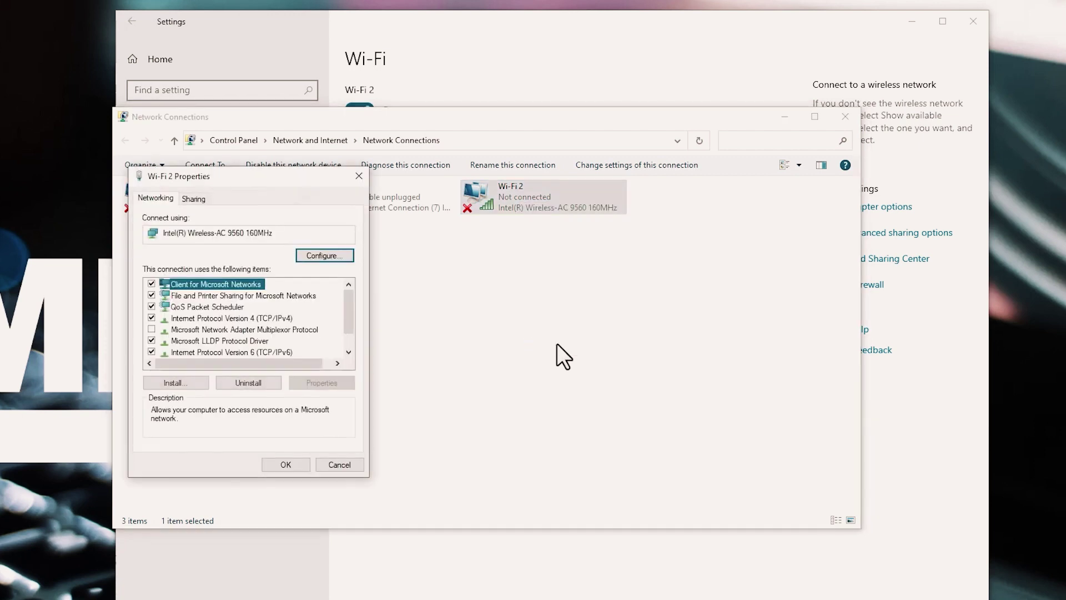
{"action": "left_click", "coordinate": [278, 319]}
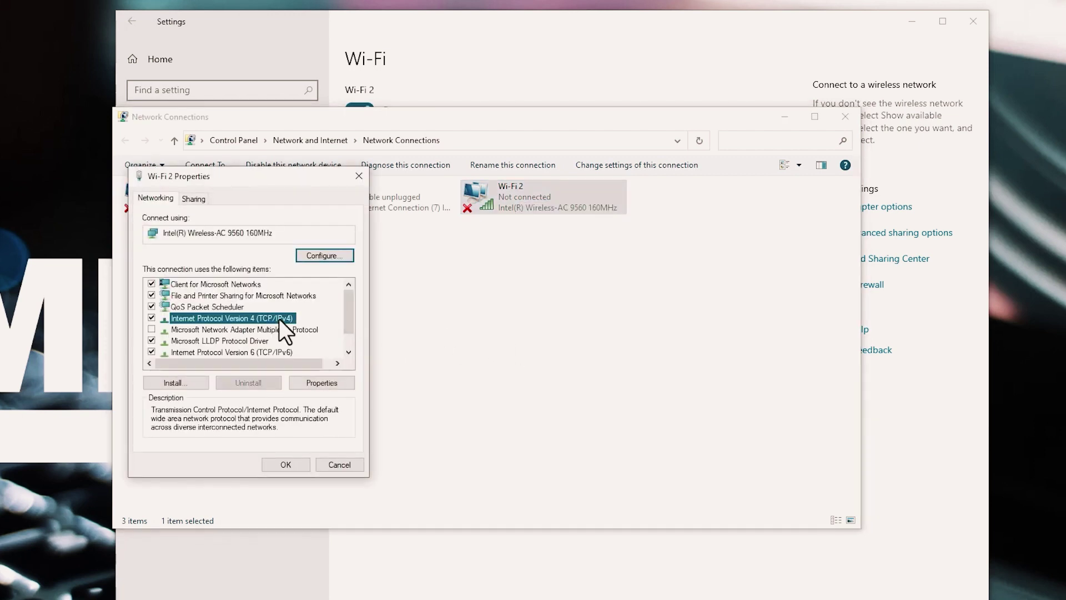
{"action": "left_click", "coordinate": [314, 382]}
Use manual DNS servers: preferred 1.1.1.1 and alternate 1.0.0.1.
{"action": "left_click", "coordinate": [277, 413]}
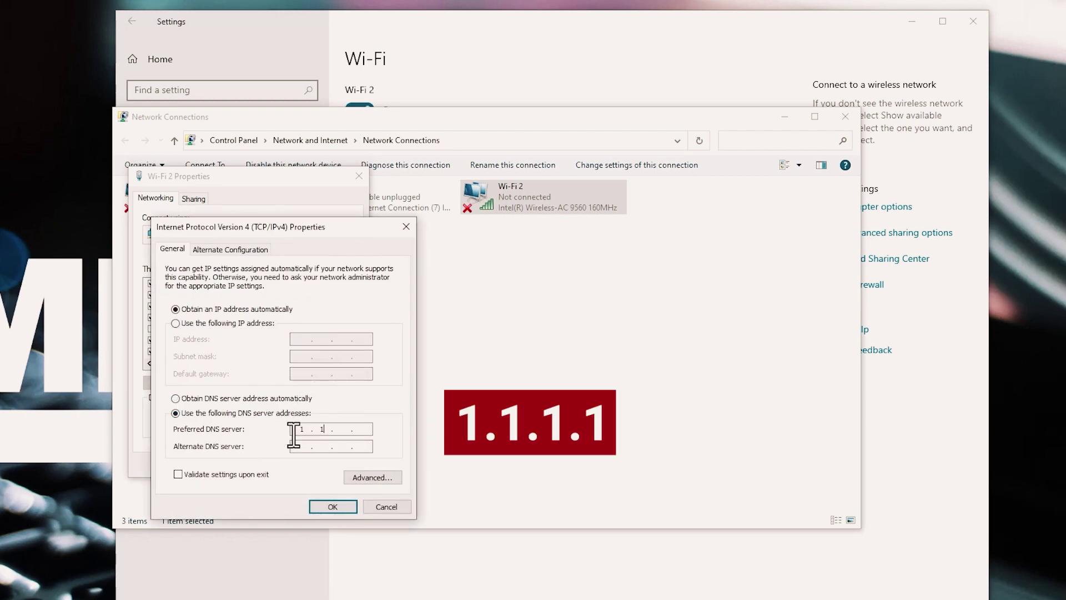
{"action": "left_click", "coordinate": [293, 433]}
{"action": "type", "text": "1.1.1.1"}
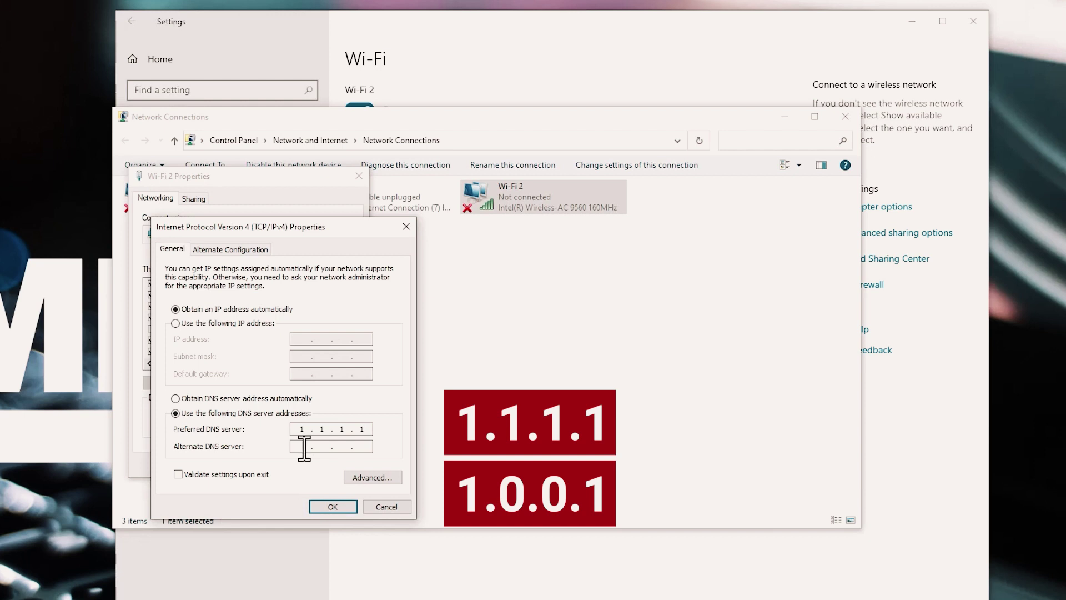
{"action": "left_click", "coordinate": [304, 446]}
{"action": "type", "text": "1.0.0.1"}
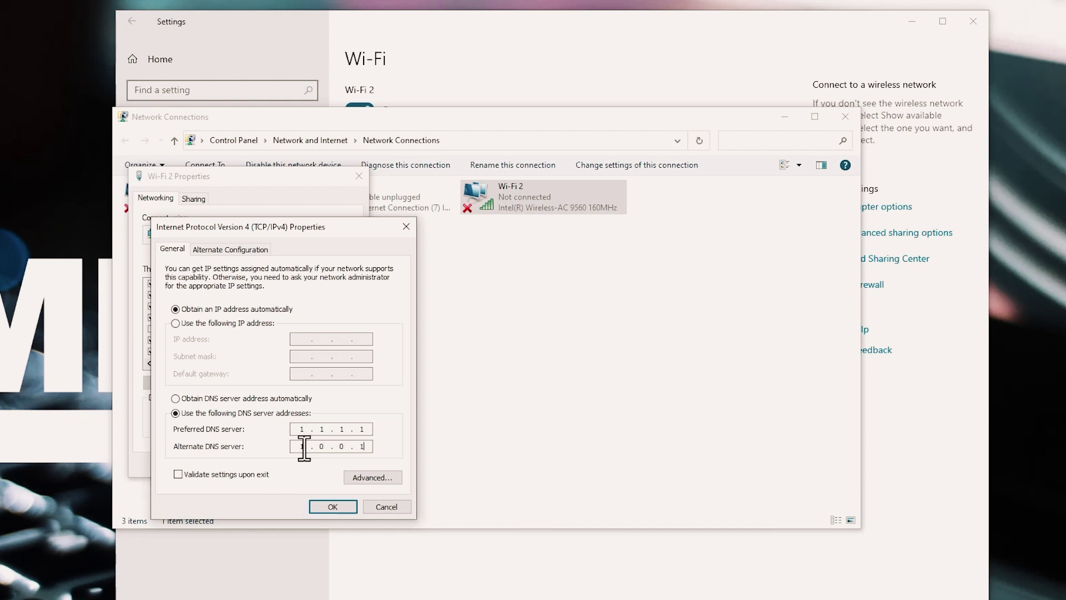
Save the DNS change and close the Wi-Fi 2 Properties and Network Connections windows.
{"action": "left_click", "coordinate": [338, 508]}
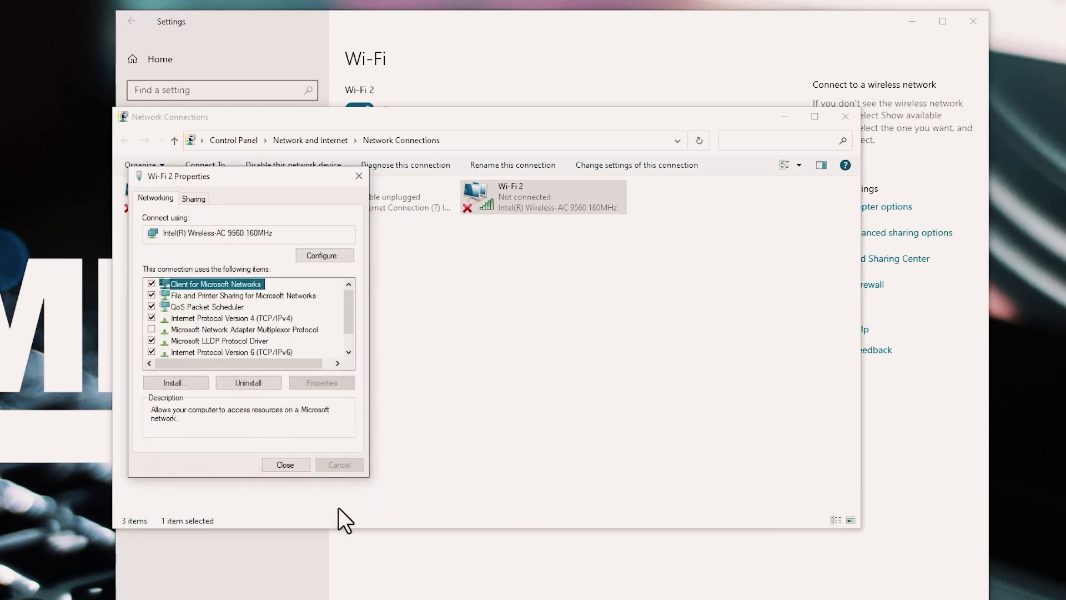
{"action": "left_click", "coordinate": [285, 464]}
{"action": "left_click", "coordinate": [845, 116]}
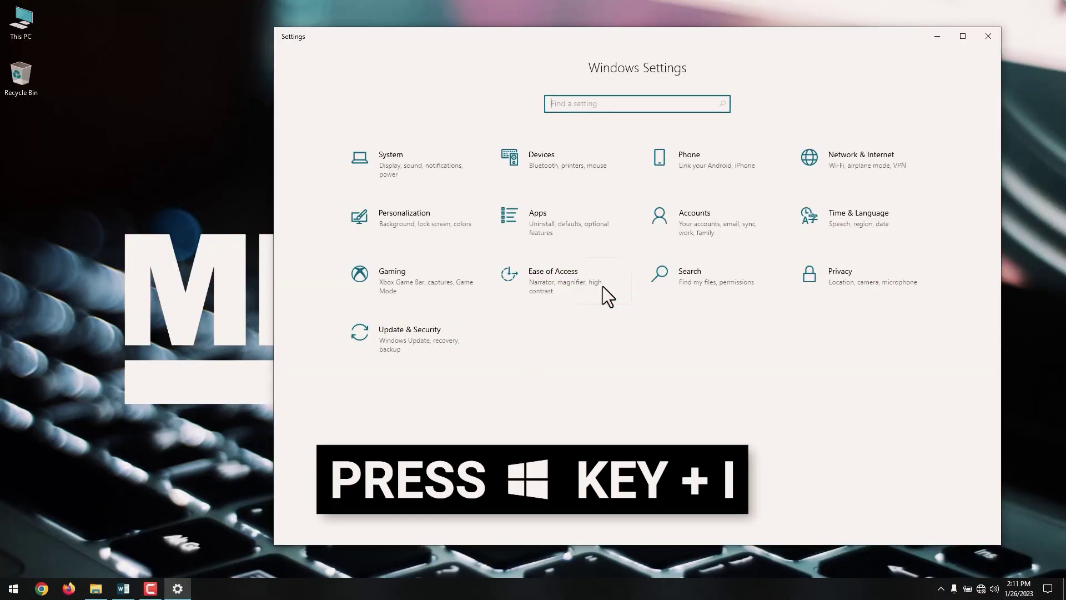
Set Windows visual effects to Adjust for best performance via a 'performance' search.
{"action": "type", "text": "perfor"}
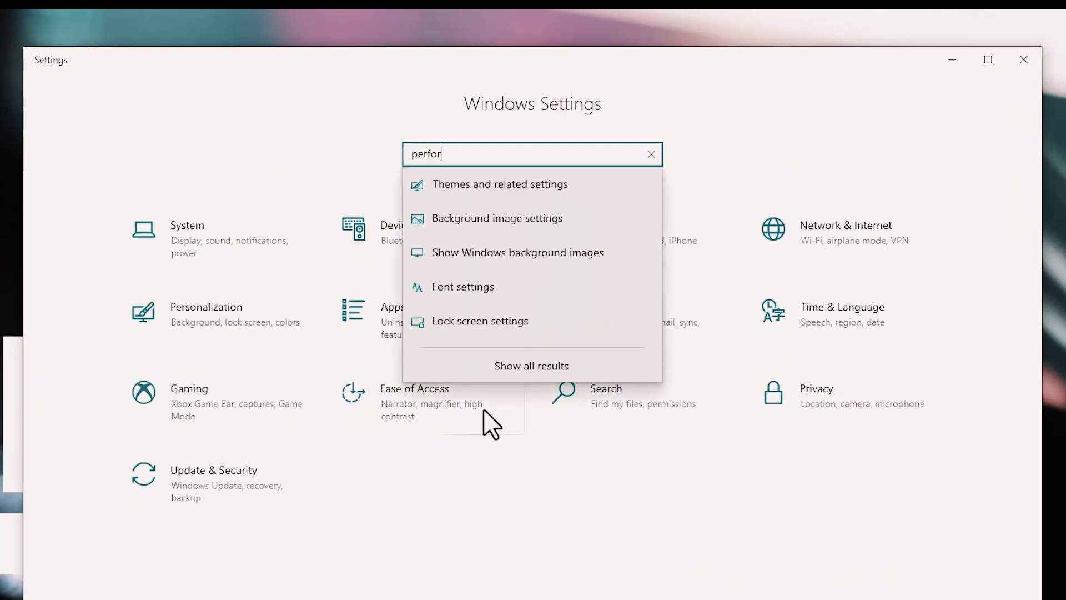
{"action": "type", "text": "mance"}
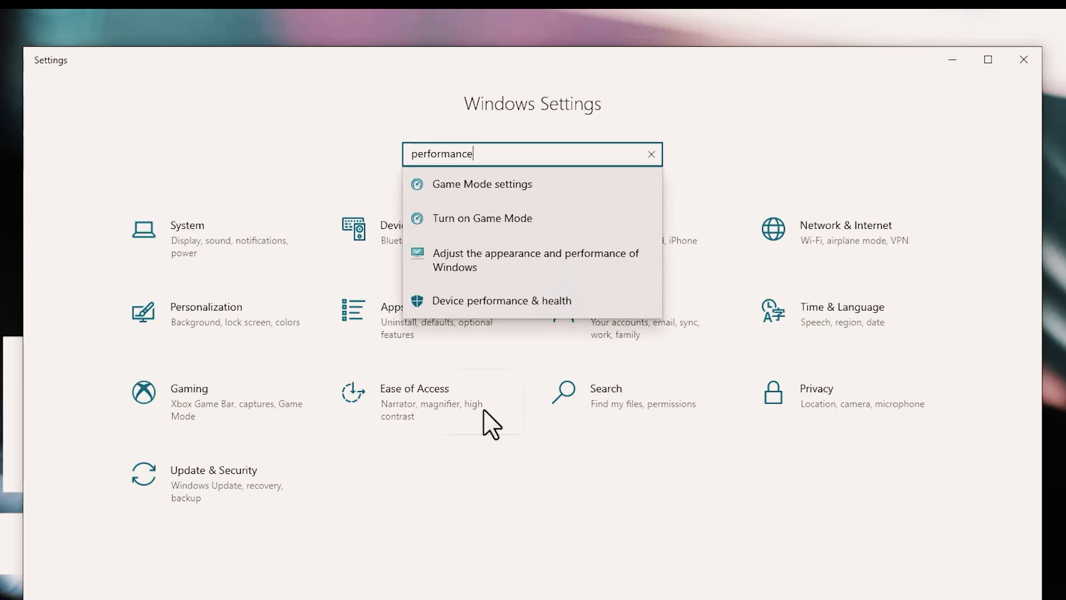
{"action": "left_click", "coordinate": [532, 261]}
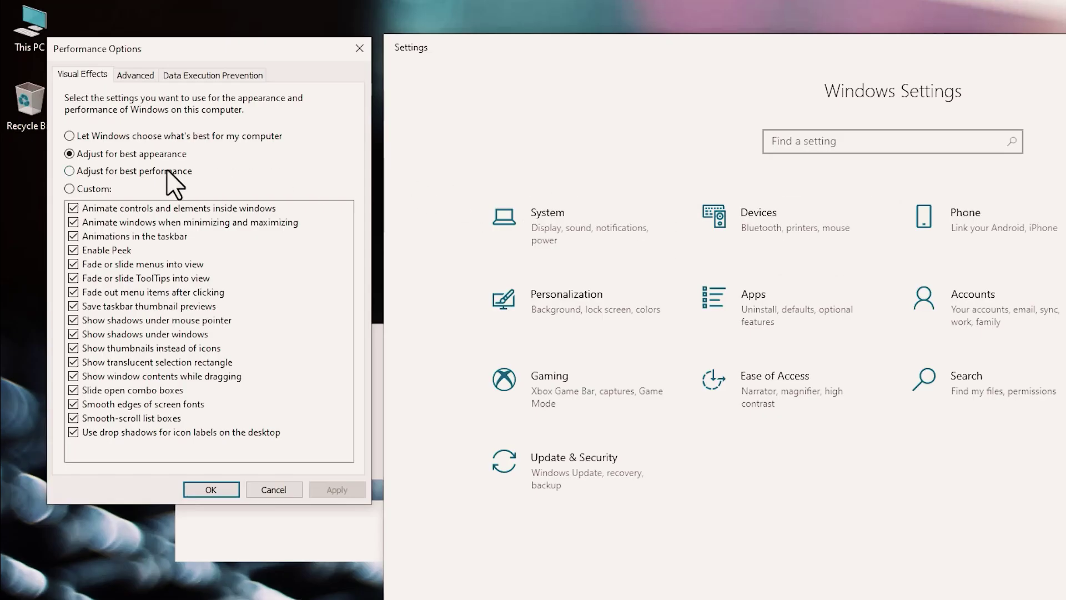
{"action": "left_click", "coordinate": [160, 173]}
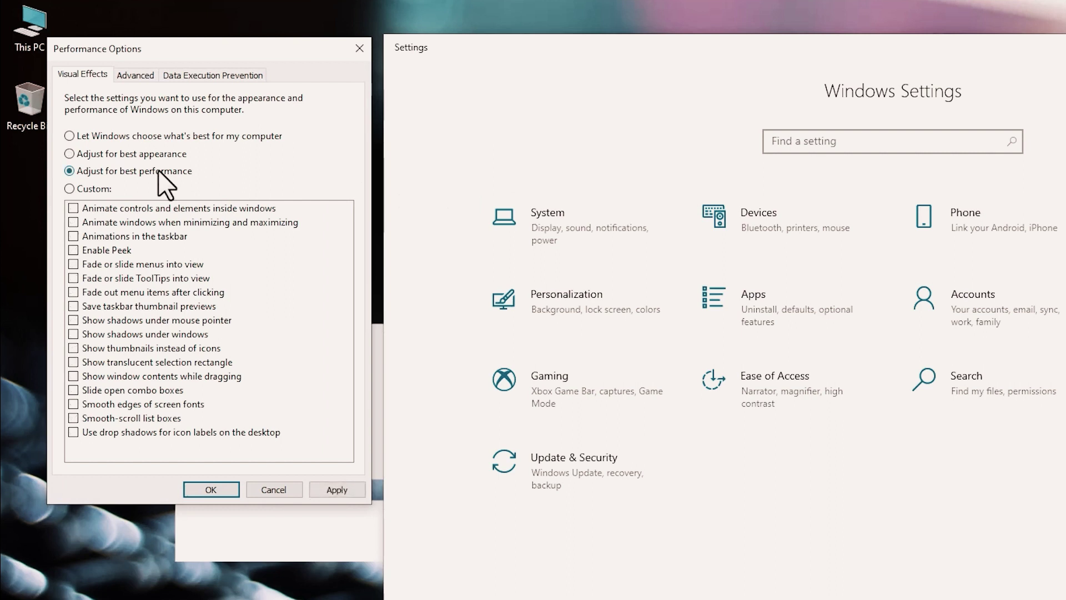
{"action": "left_click", "coordinate": [328, 488]}
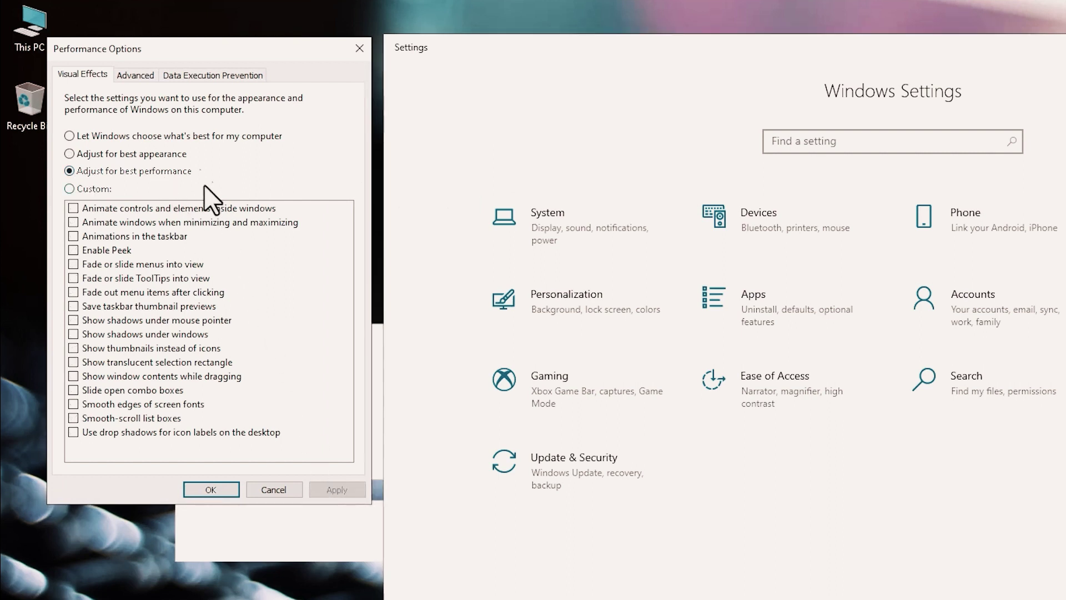
Keep processor scheduling on Programs, confirm Performance Options, and close Settings.
{"action": "left_click", "coordinate": [138, 76]}
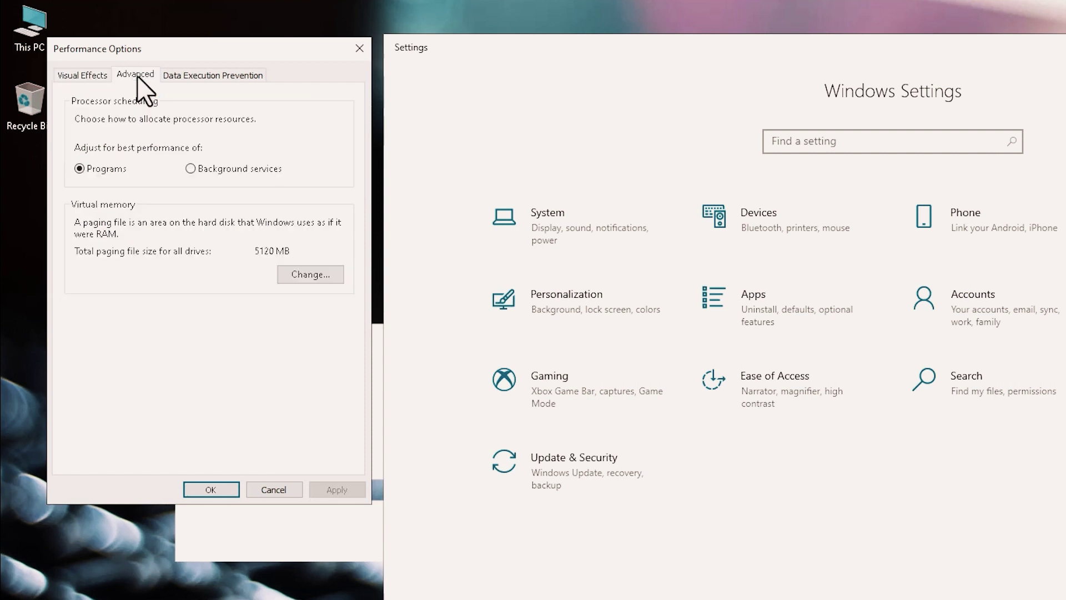
{"action": "left_click", "coordinate": [103, 170]}
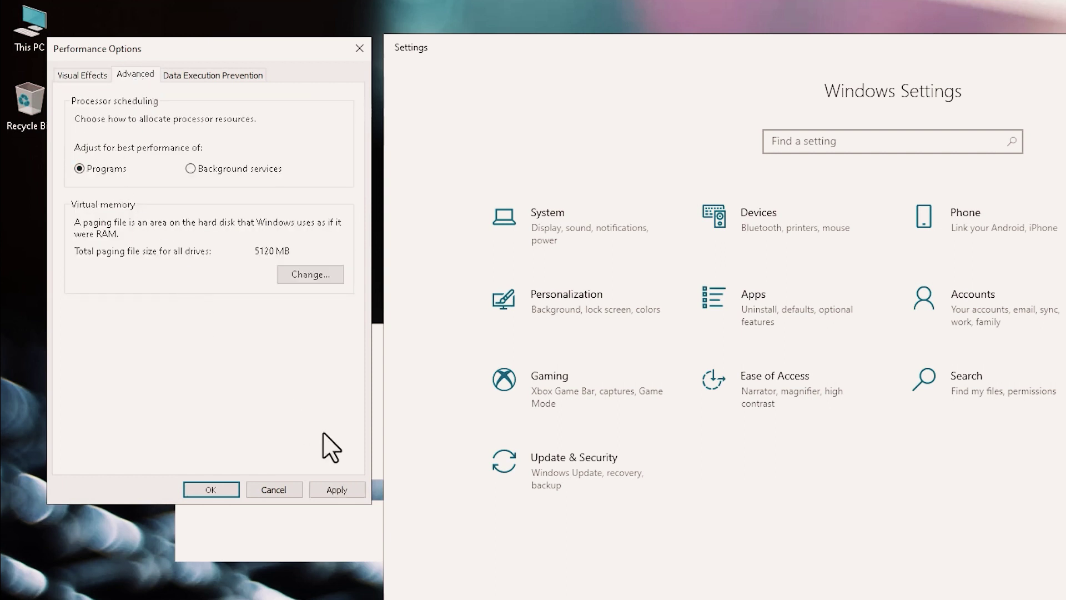
{"action": "left_click", "coordinate": [349, 491]}
{"action": "left_click", "coordinate": [224, 492]}
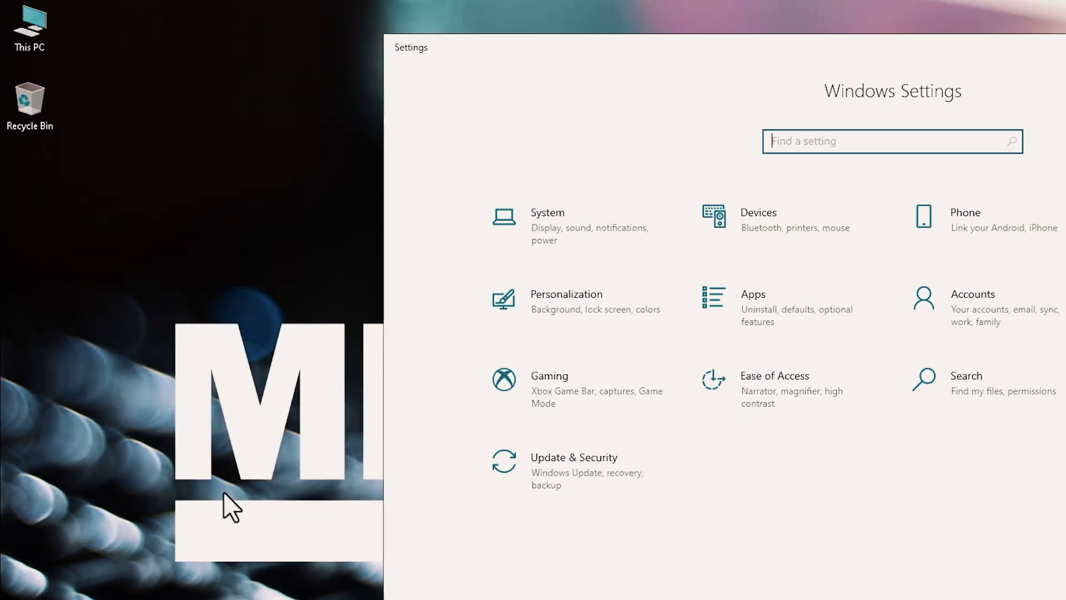
{"action": "left_click", "coordinate": [992, 35]}
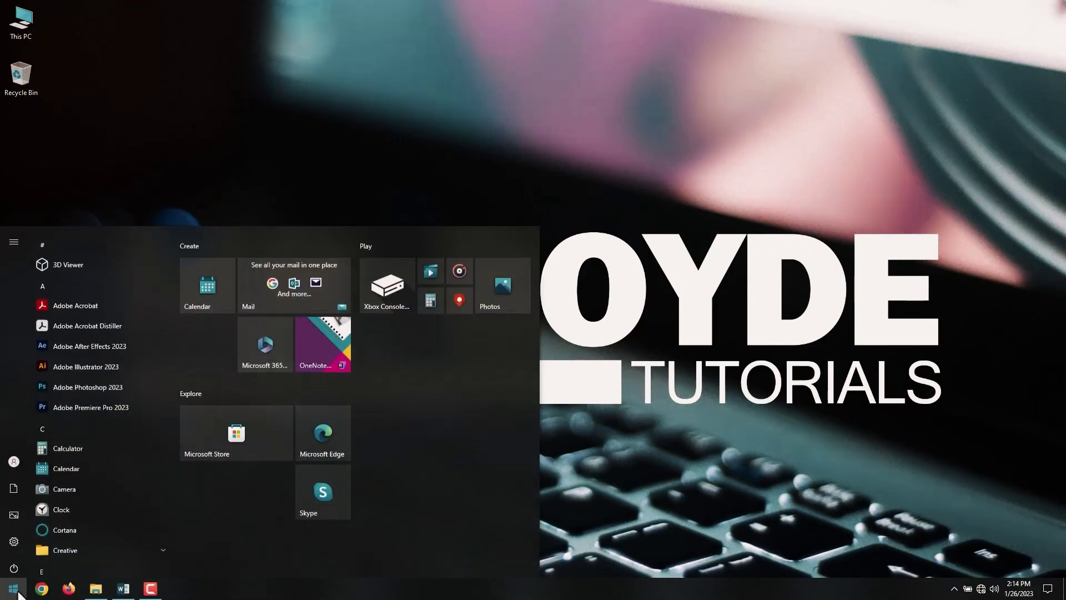
Search 'power' in Settings and make Ultimate Performance the active plan in Power Options.
{"action": "left_click", "coordinate": [11, 538]}
{"action": "left_click", "coordinate": [542, 117]}
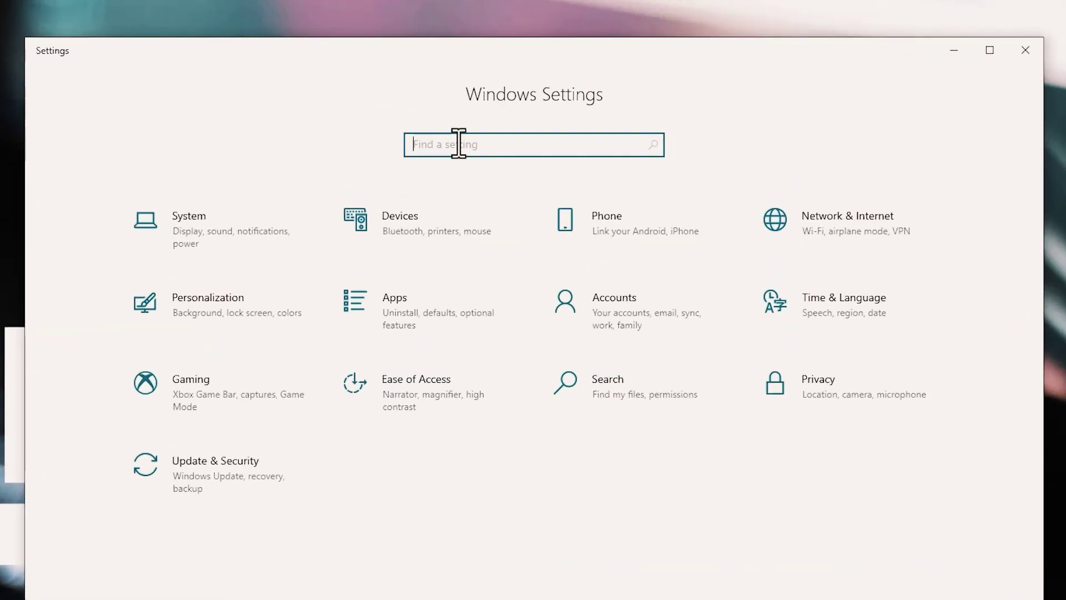
{"action": "type", "text": "power"}
{"action": "left_click", "coordinate": [465, 175]}
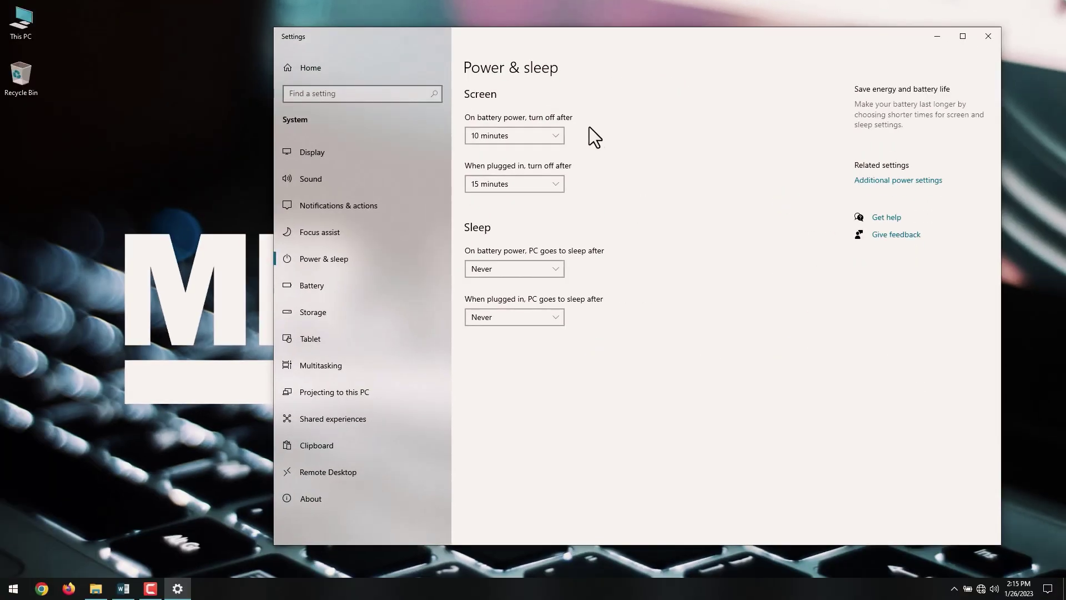
{"action": "left_click", "coordinate": [868, 180]}
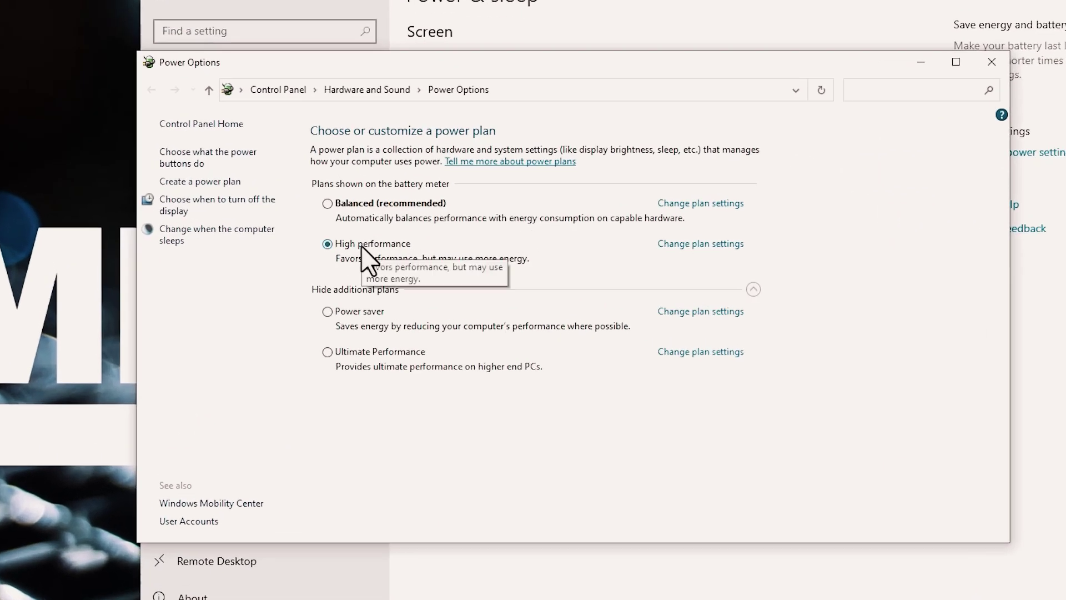
{"action": "left_click", "coordinate": [364, 352]}
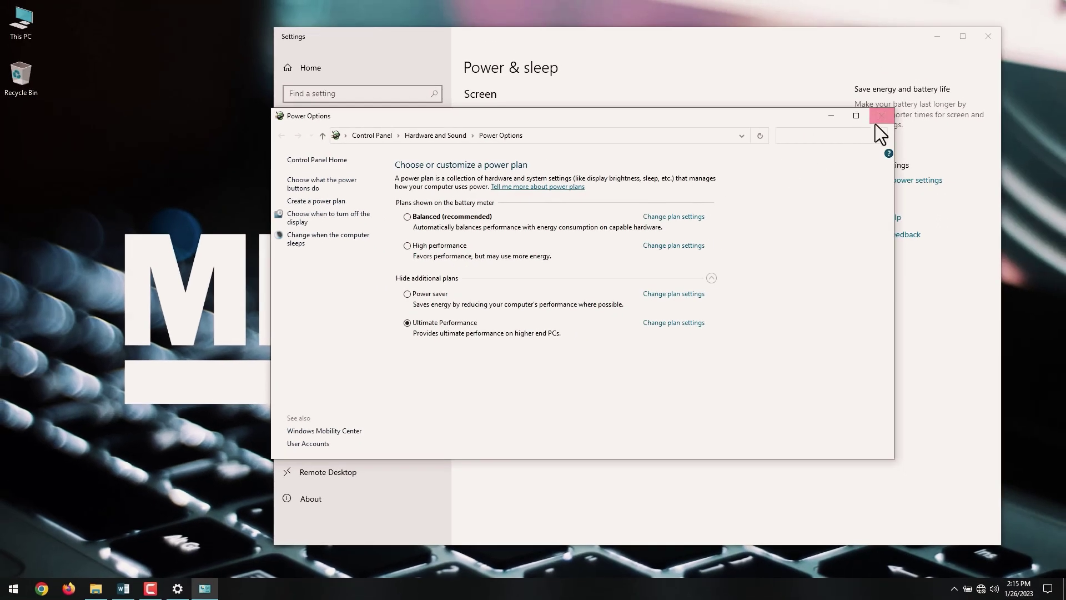
{"action": "left_click", "coordinate": [880, 132]}
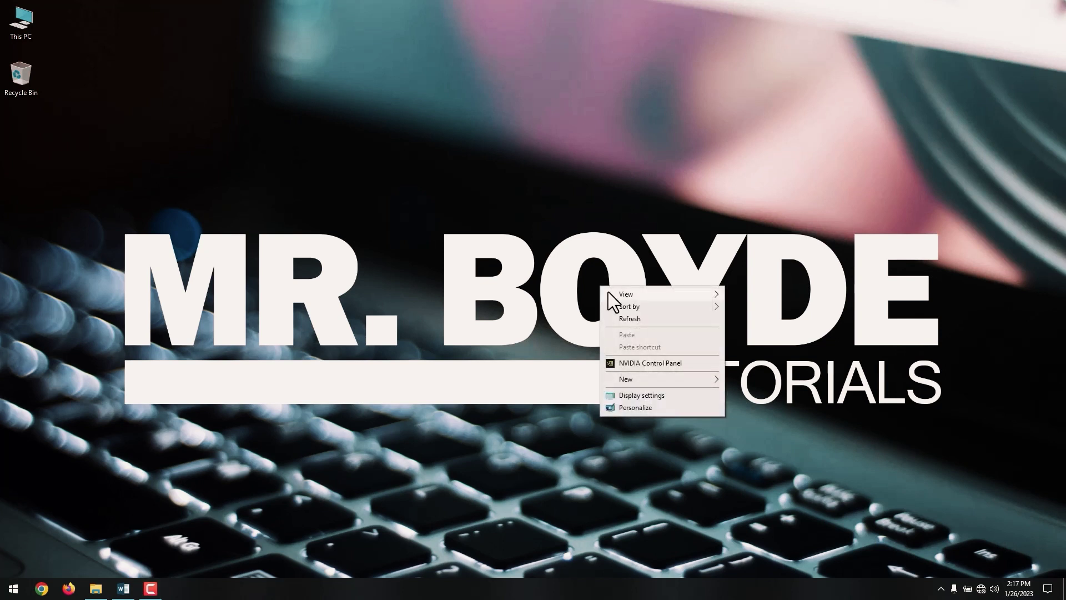
Open the NVIDIA GeForce RTX 2080 SUPER adapter properties via Advanced display settings.
{"action": "left_click", "coordinate": [645, 392]}
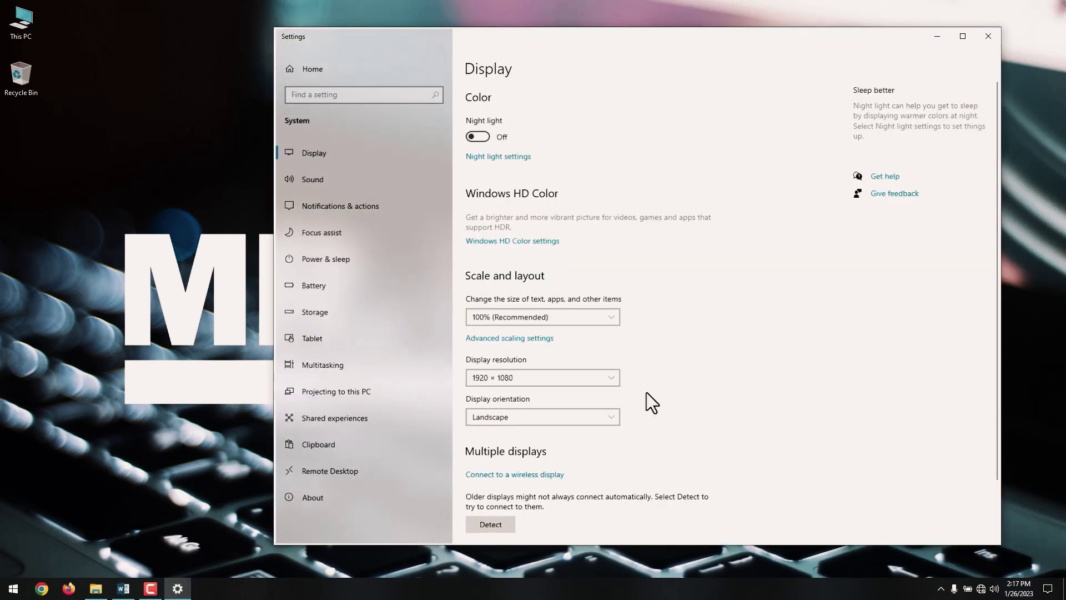
{"action": "scroll", "coordinate": [646, 393], "scroll_direction": "down", "scroll_amount": 3}
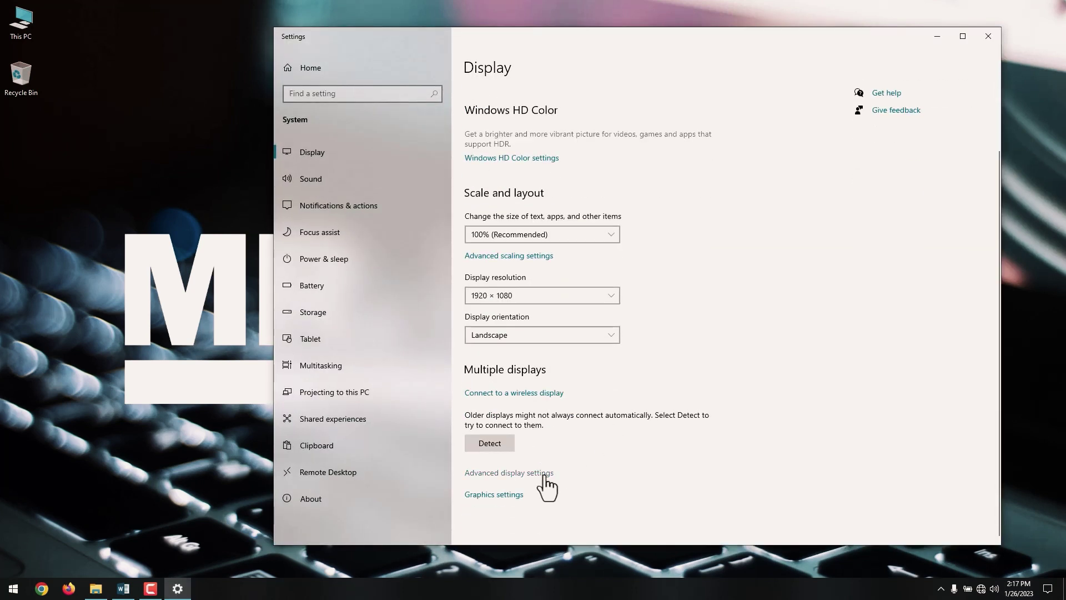
{"action": "left_click", "coordinate": [544, 473]}
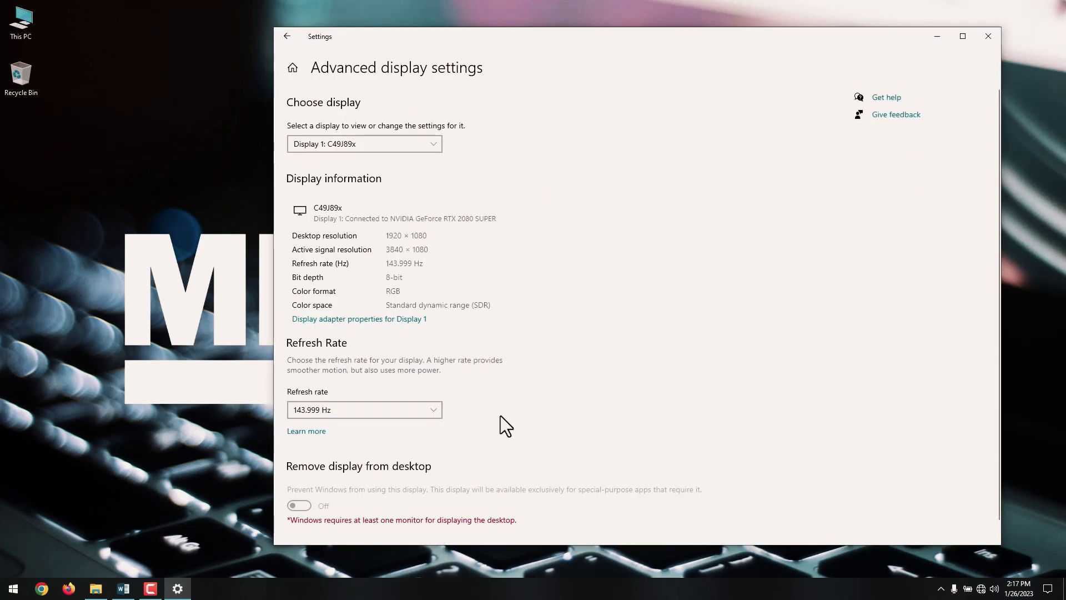
{"action": "left_click", "coordinate": [411, 320]}
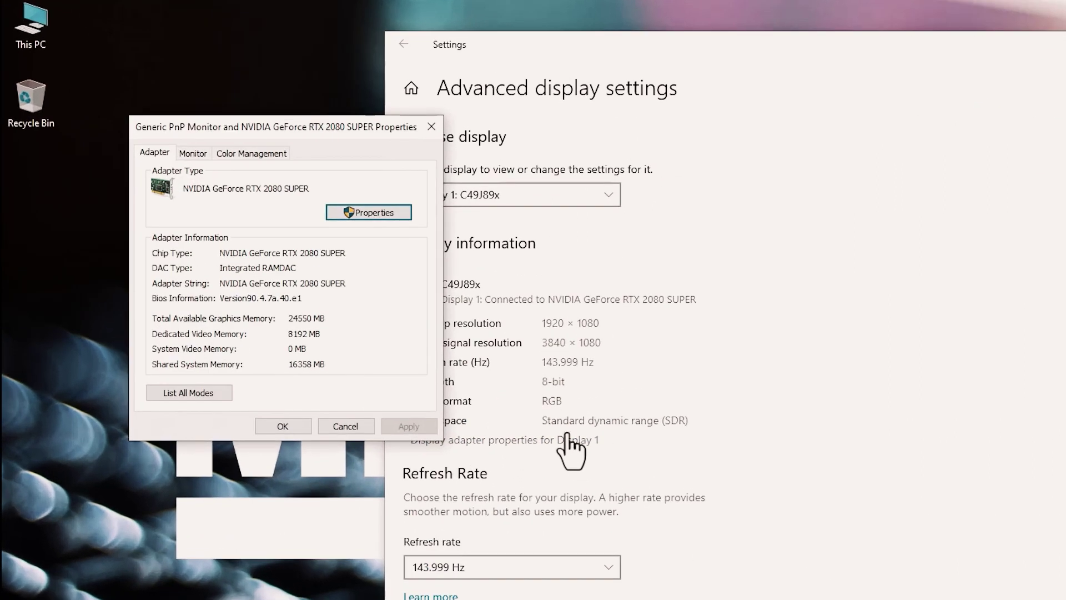
{"action": "left_click", "coordinate": [384, 214]}
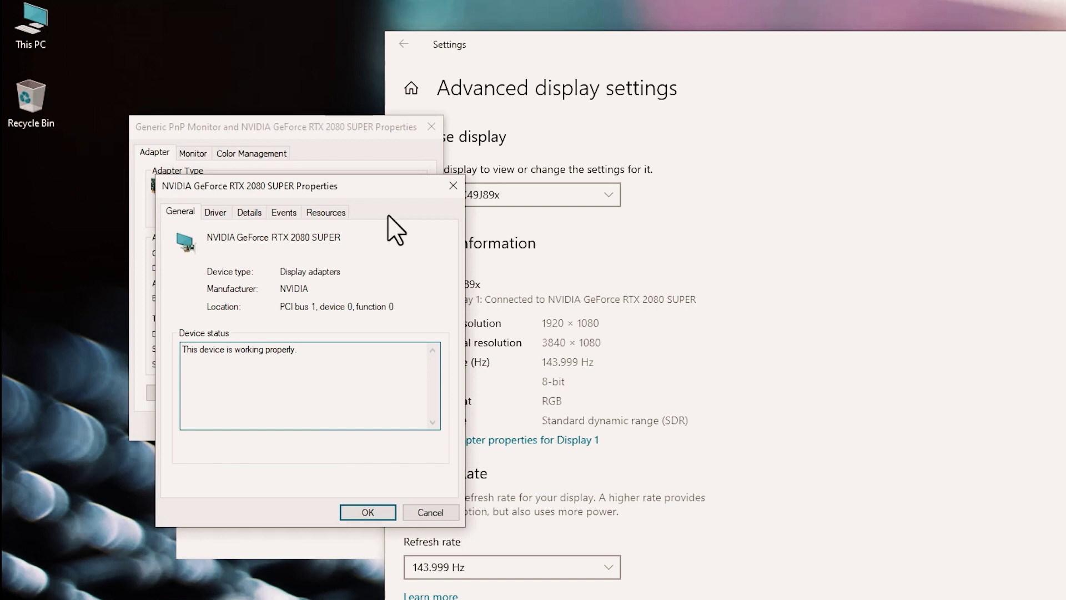
Search automatically for a newer graphics driver, confirm the best one is installed, and close the dialogs.
{"action": "left_click", "coordinate": [214, 212]}
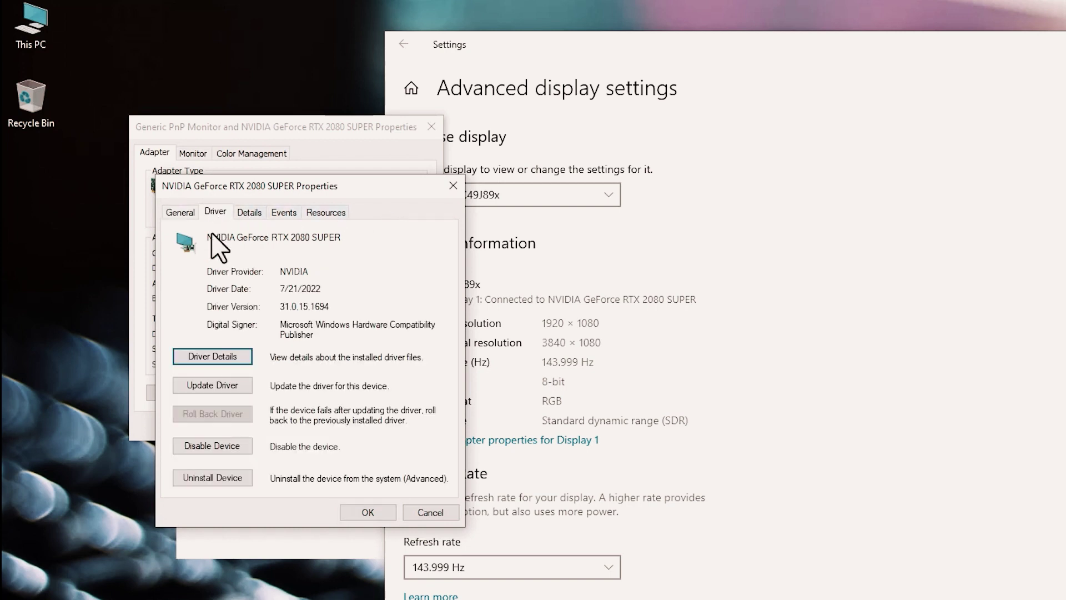
{"action": "left_click", "coordinate": [216, 384]}
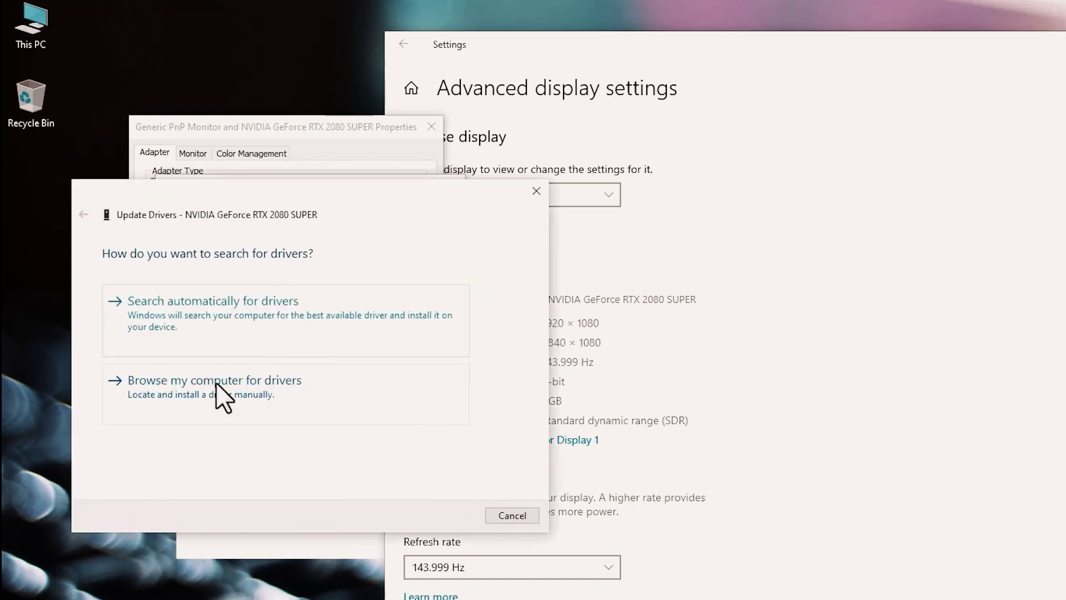
{"action": "left_click", "coordinate": [203, 321]}
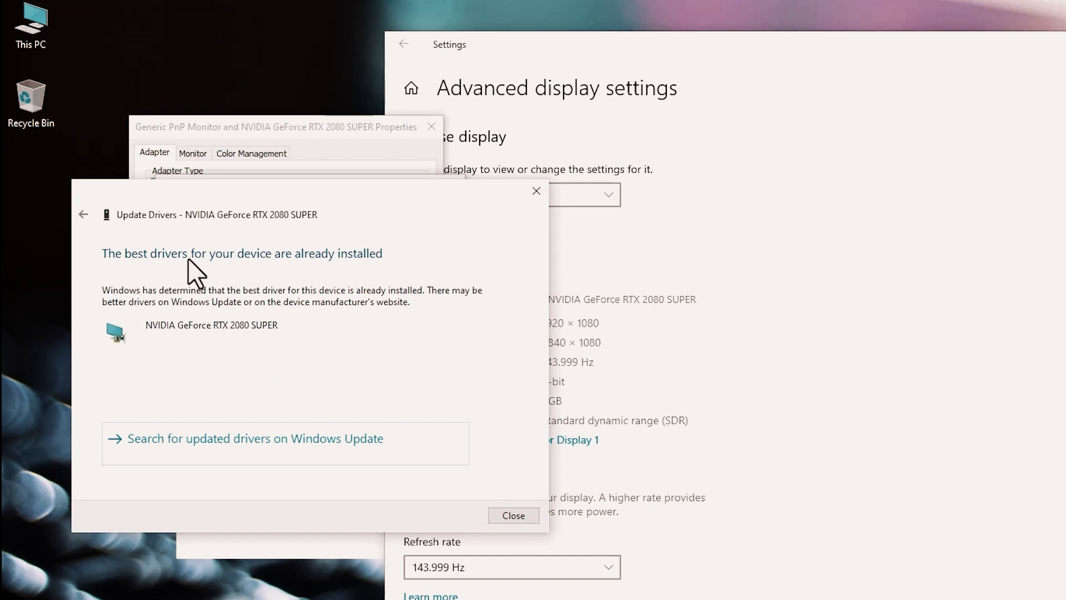
{"action": "left_click", "coordinate": [514, 515]}
{"action": "left_click", "coordinate": [428, 511]}
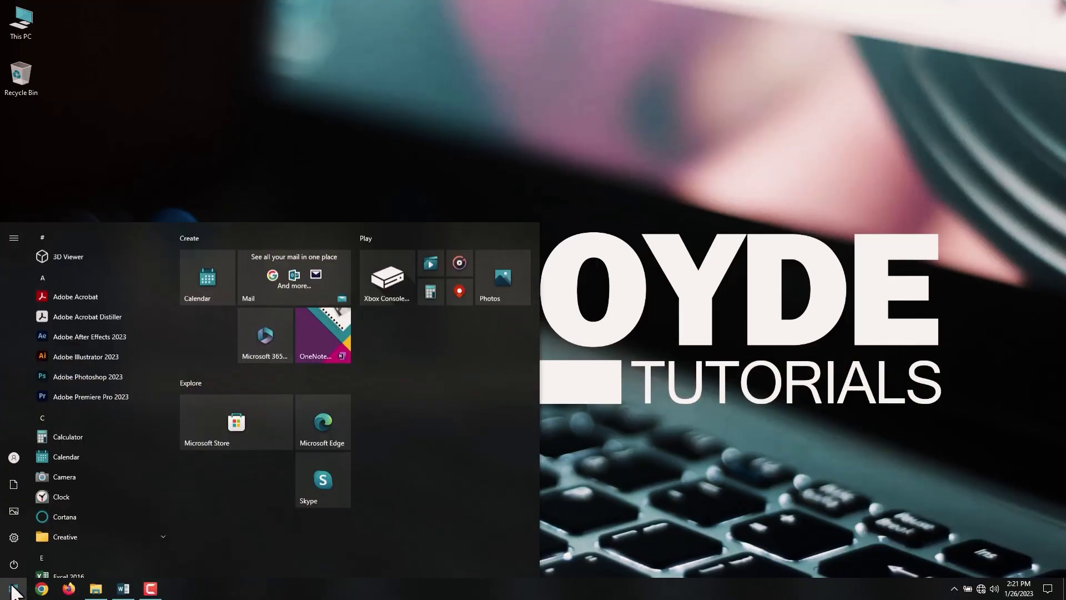
Uncheck Enhance pointer precision in Mouse Properties' Pointer Options, then Apply and OK.
{"action": "left_click", "coordinate": [15, 538]}
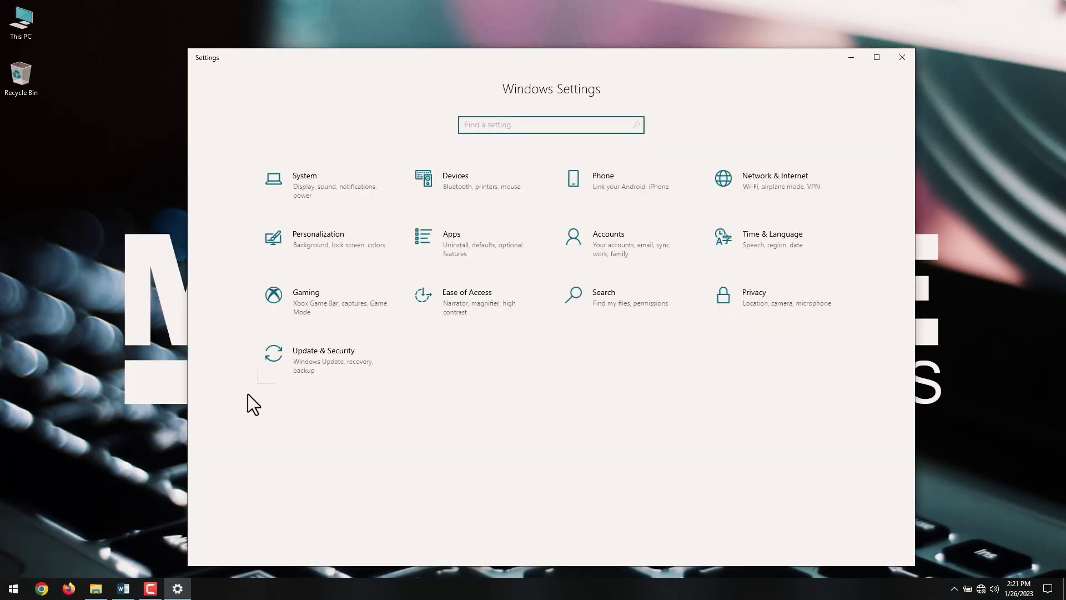
{"action": "left_click", "coordinate": [455, 190]}
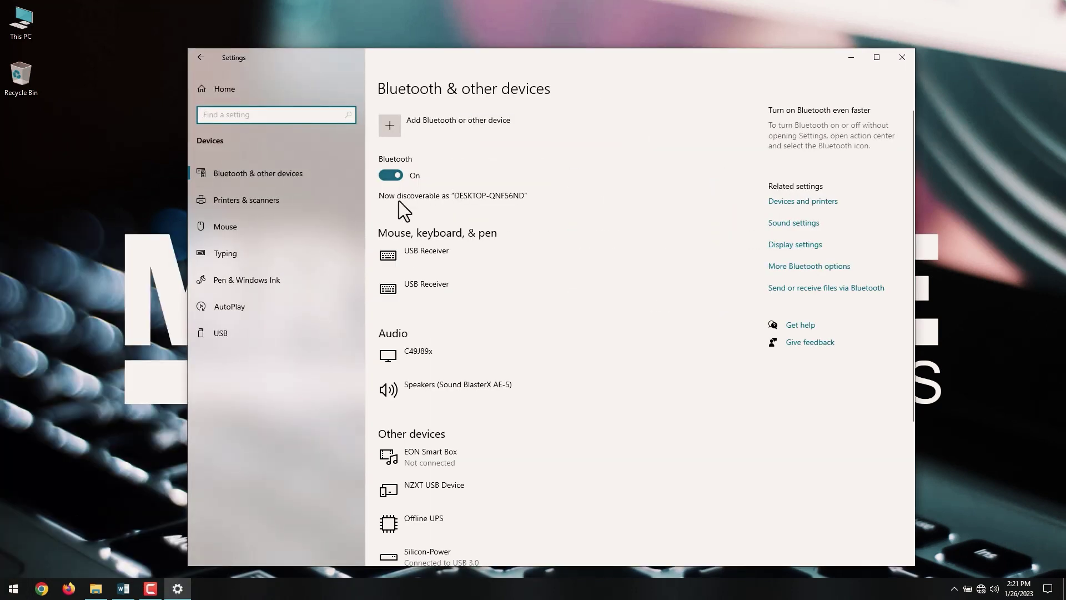
{"action": "left_click", "coordinate": [301, 225]}
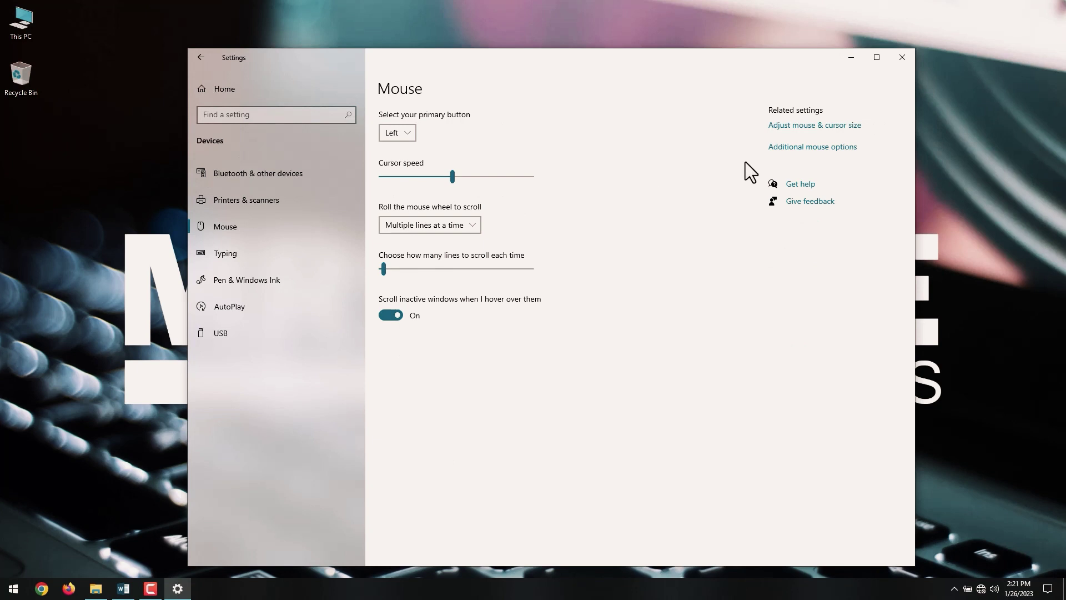
{"action": "left_click", "coordinate": [800, 147]}
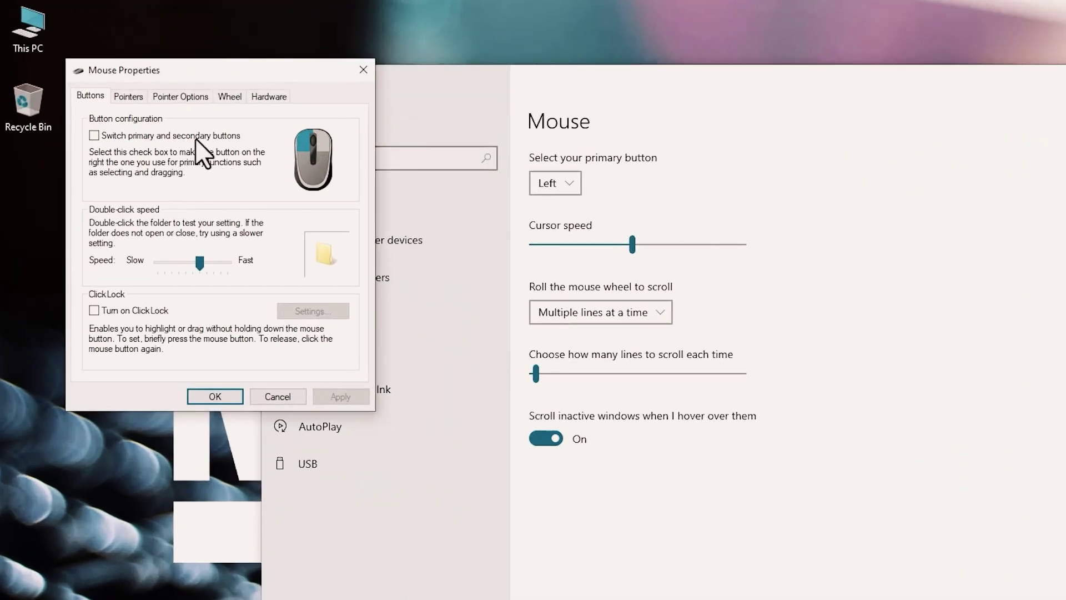
{"action": "left_click", "coordinate": [176, 100]}
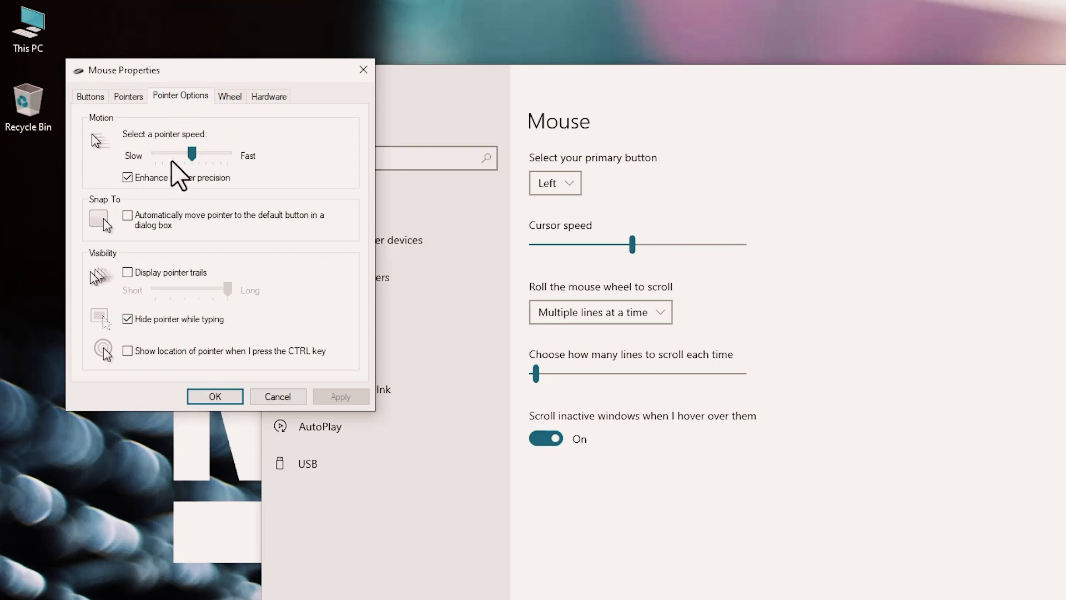
{"action": "left_click", "coordinate": [174, 178]}
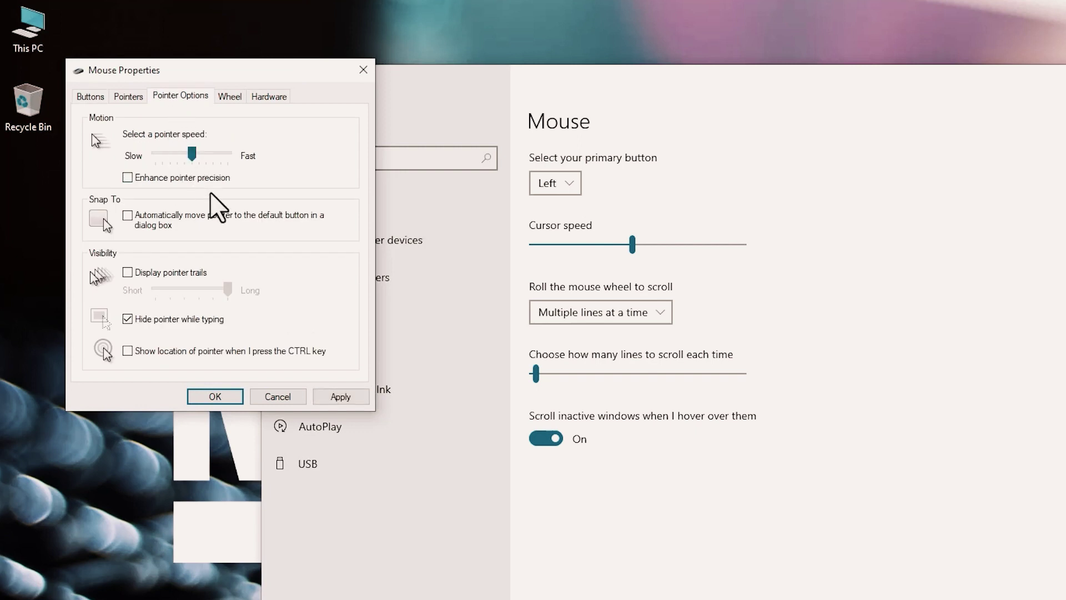
{"action": "left_click", "coordinate": [341, 396]}
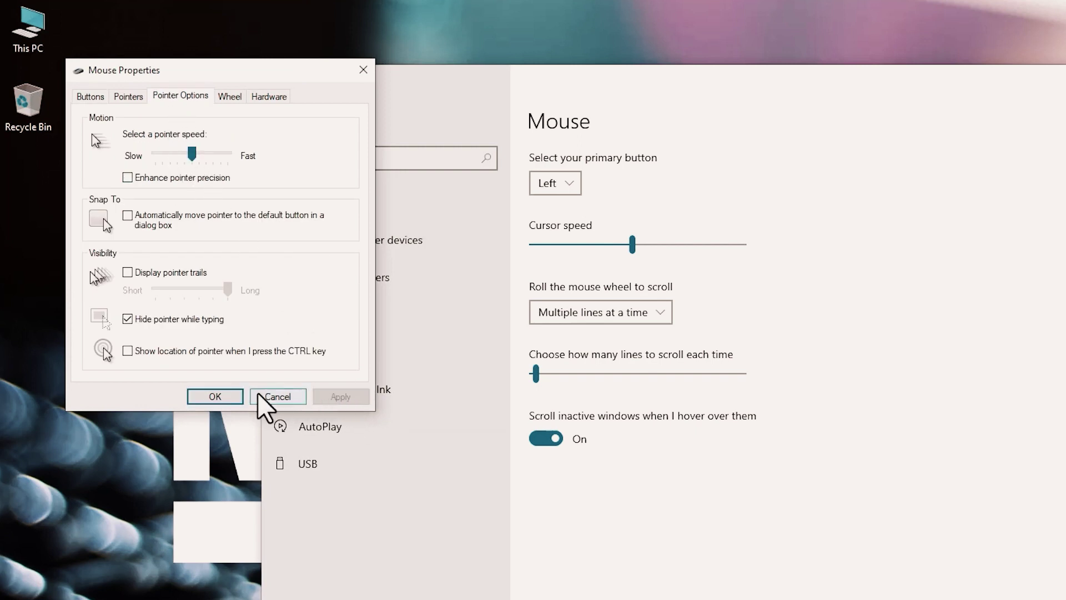
{"action": "left_click", "coordinate": [231, 397]}
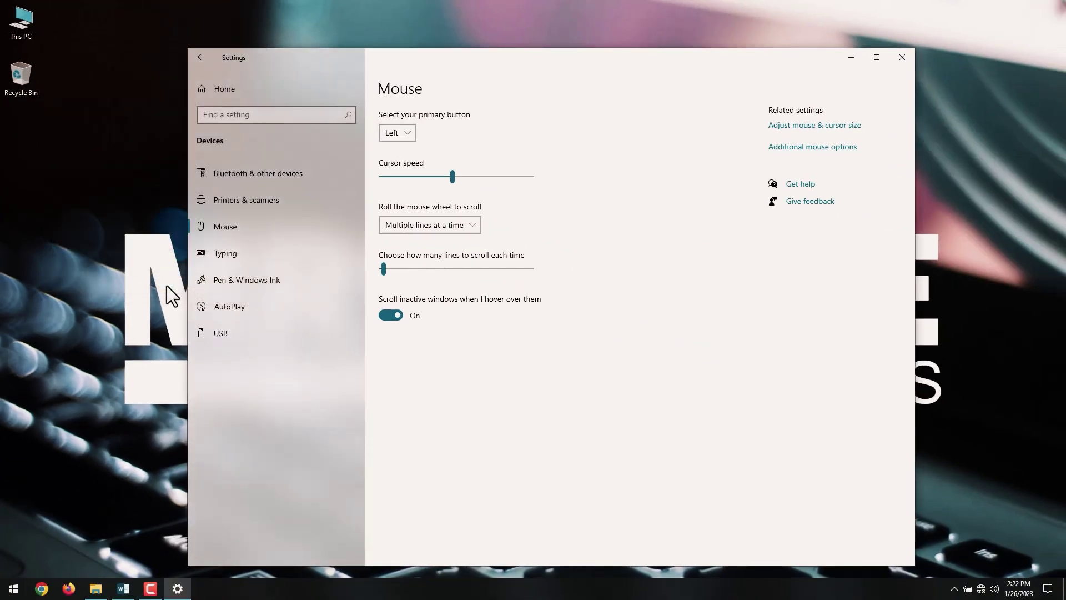